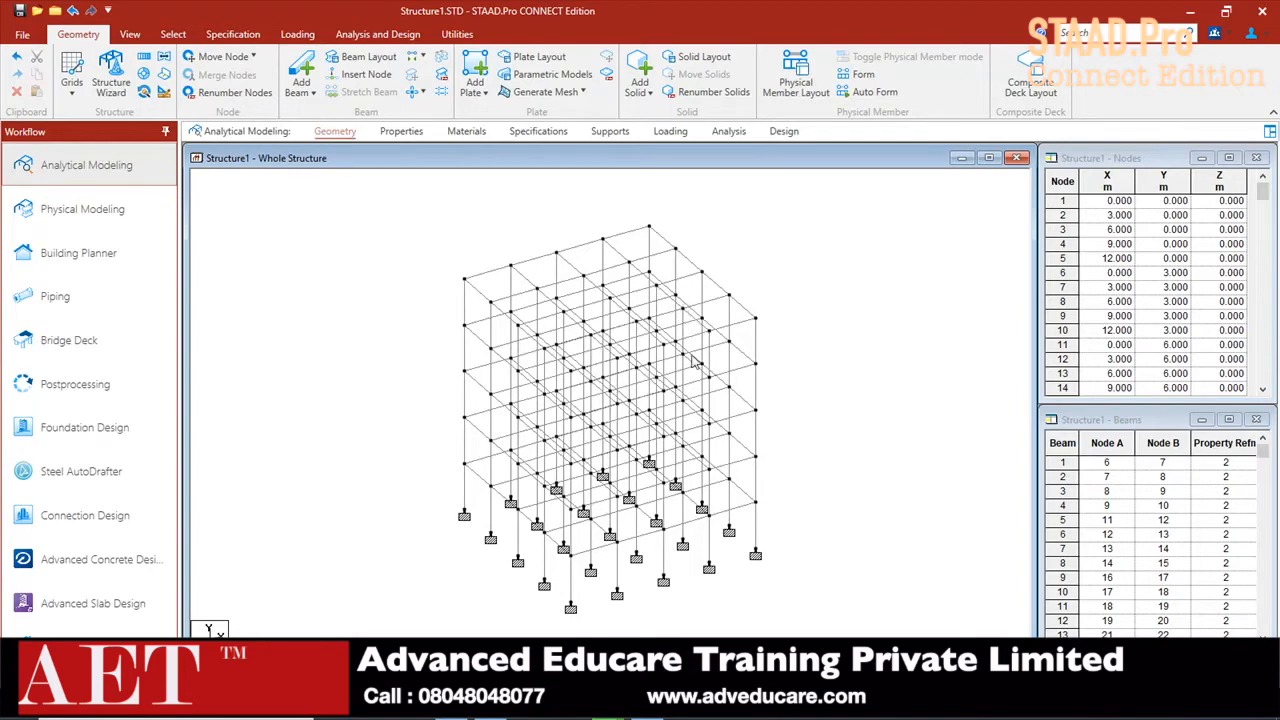
scroll(626, 402, up, 2)
scroll(643, 413, down, 1)
middle_drag(748, 424, 657, 426)
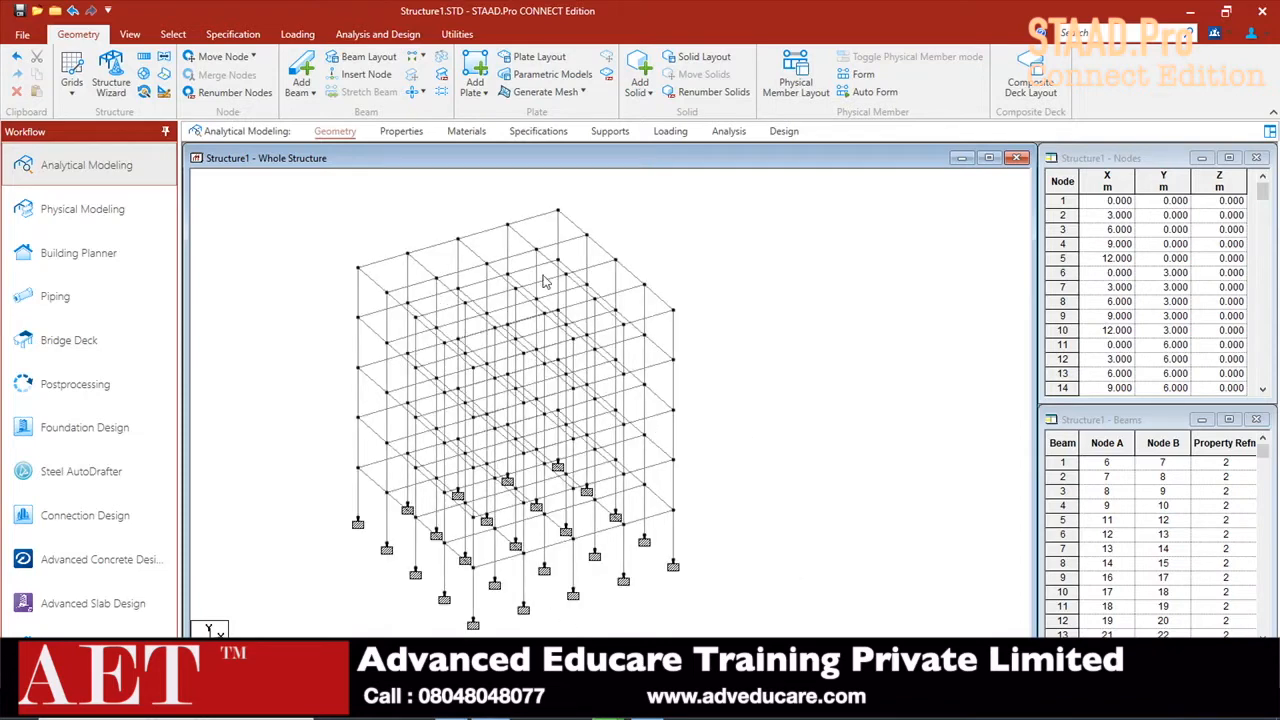
scroll(546, 282, up, 1)
click(401, 131)
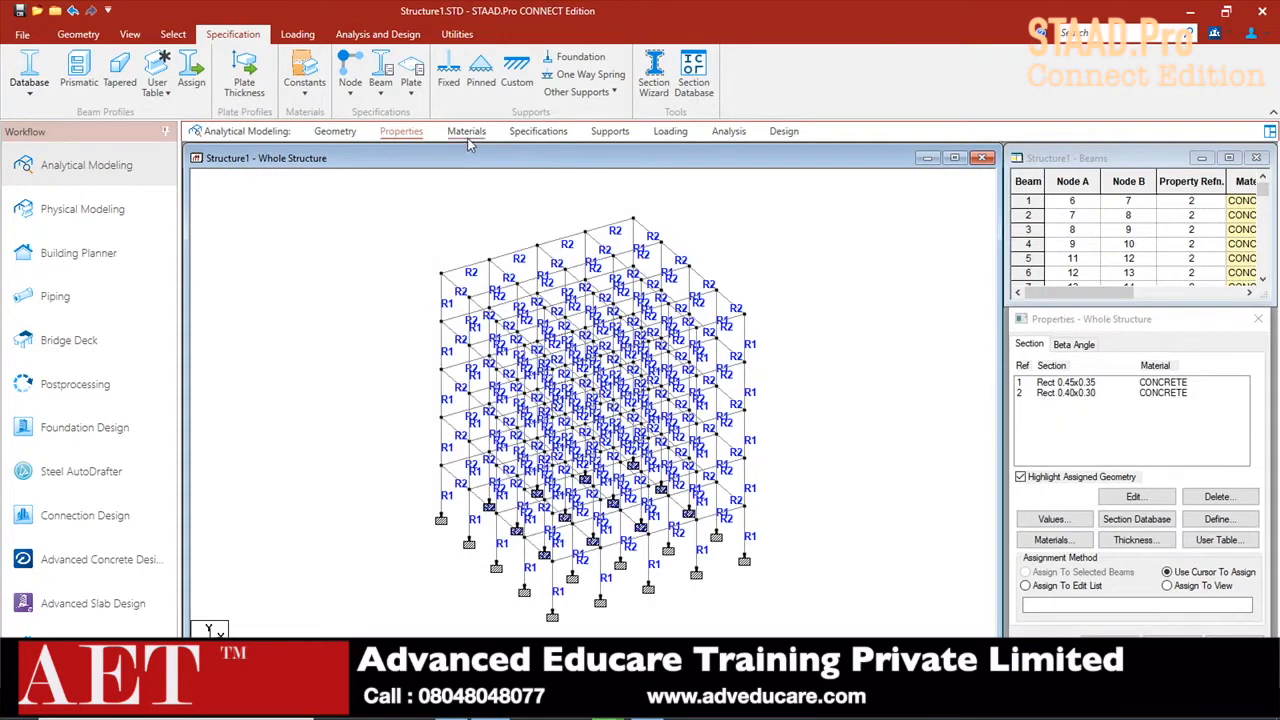
- Add primary load case 2 with loading type Dead and the title DL
click(670, 131)
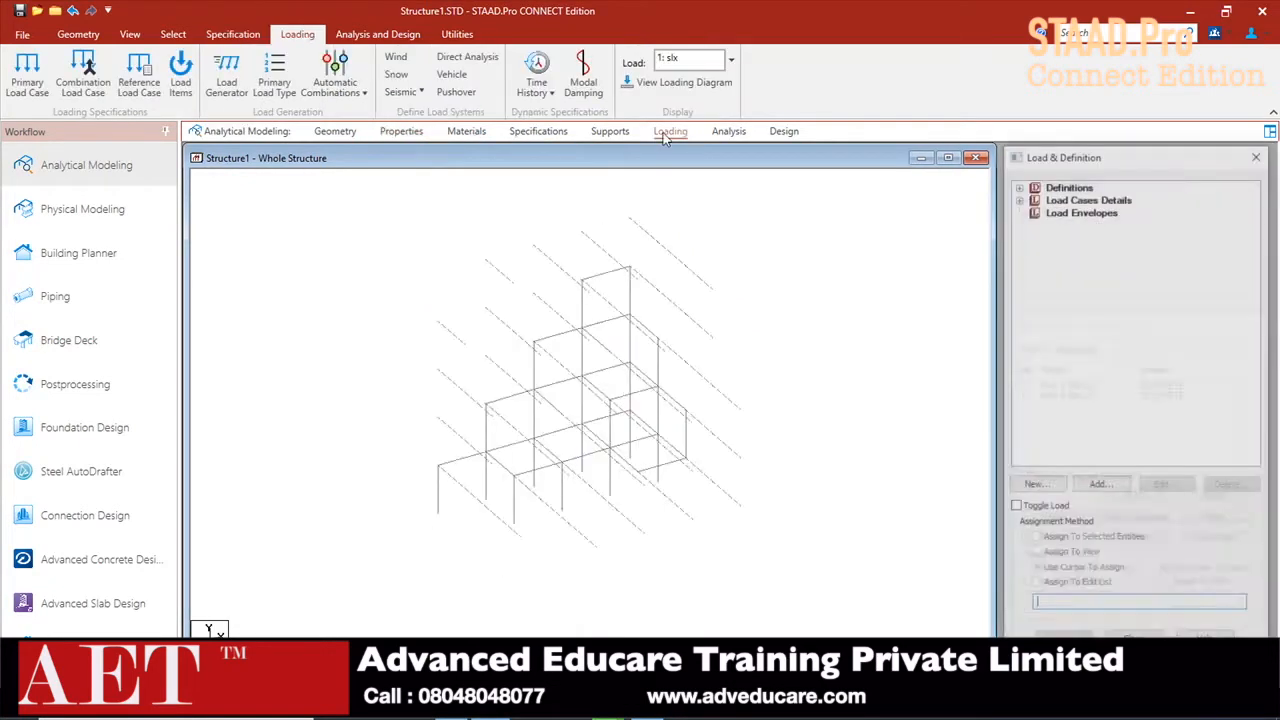
click(1021, 210)
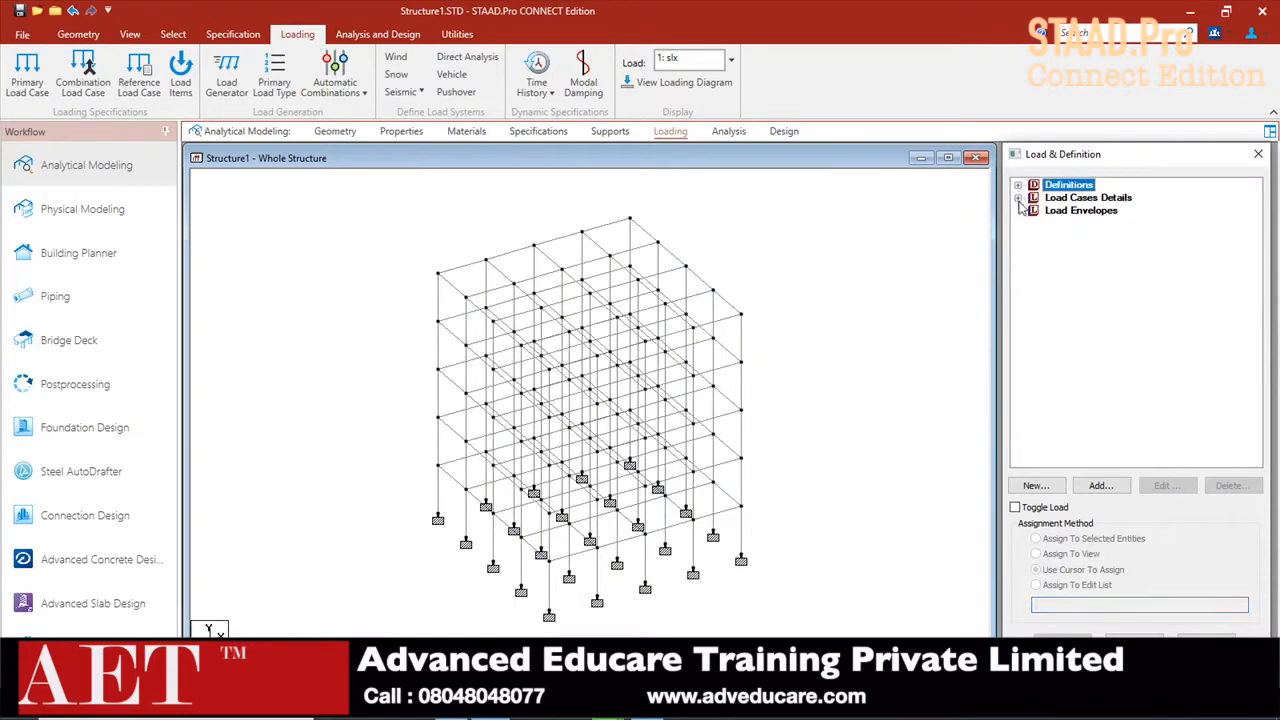
click(1018, 198)
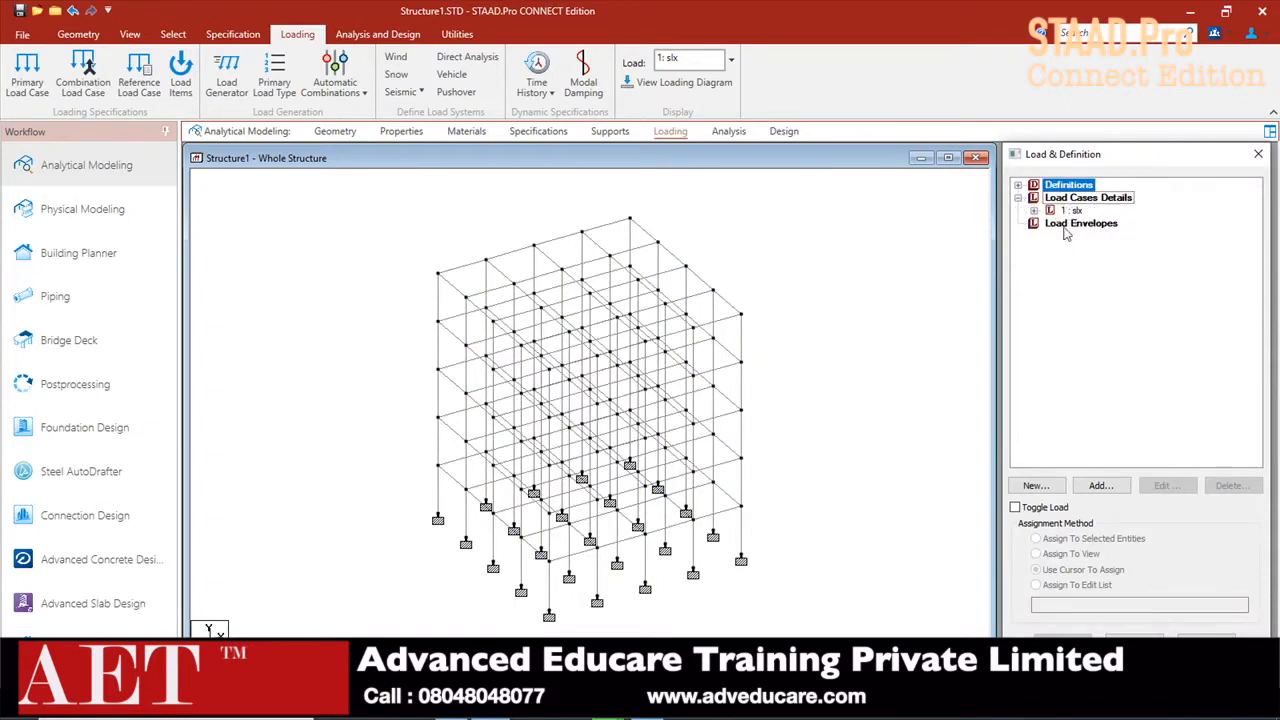
click(1109, 200)
click(1101, 485)
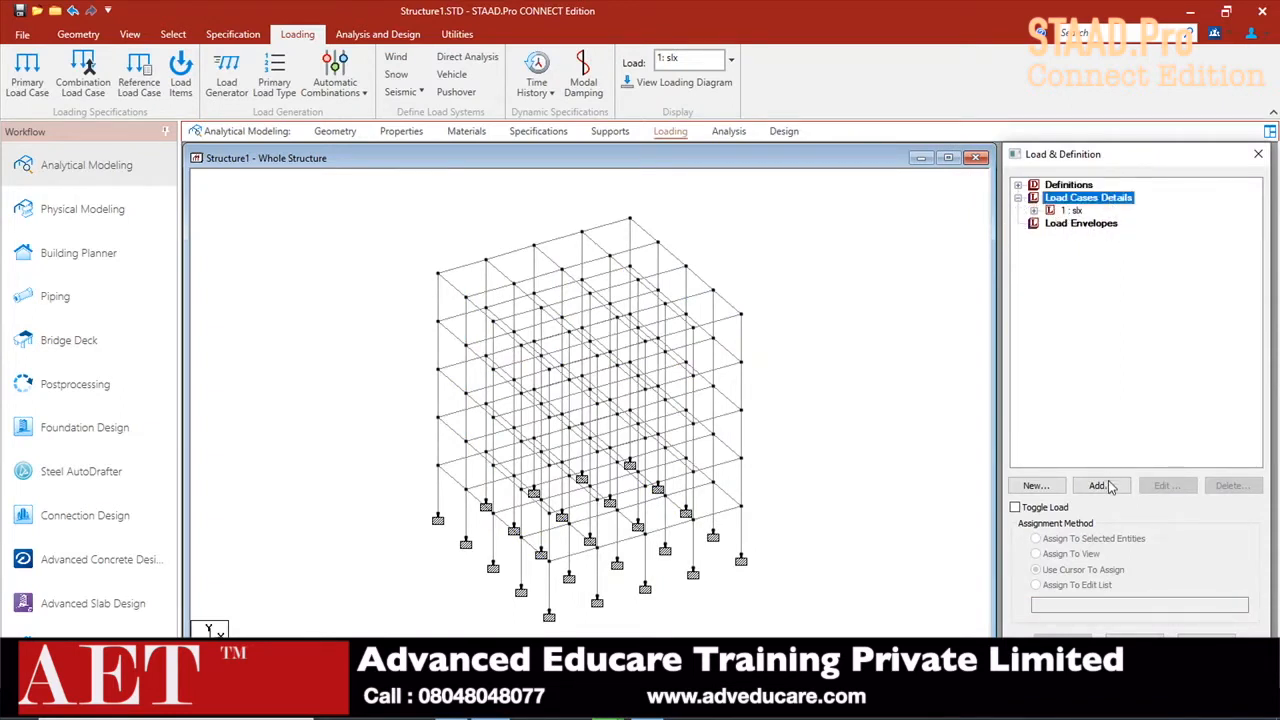
click(850, 307)
click(800, 327)
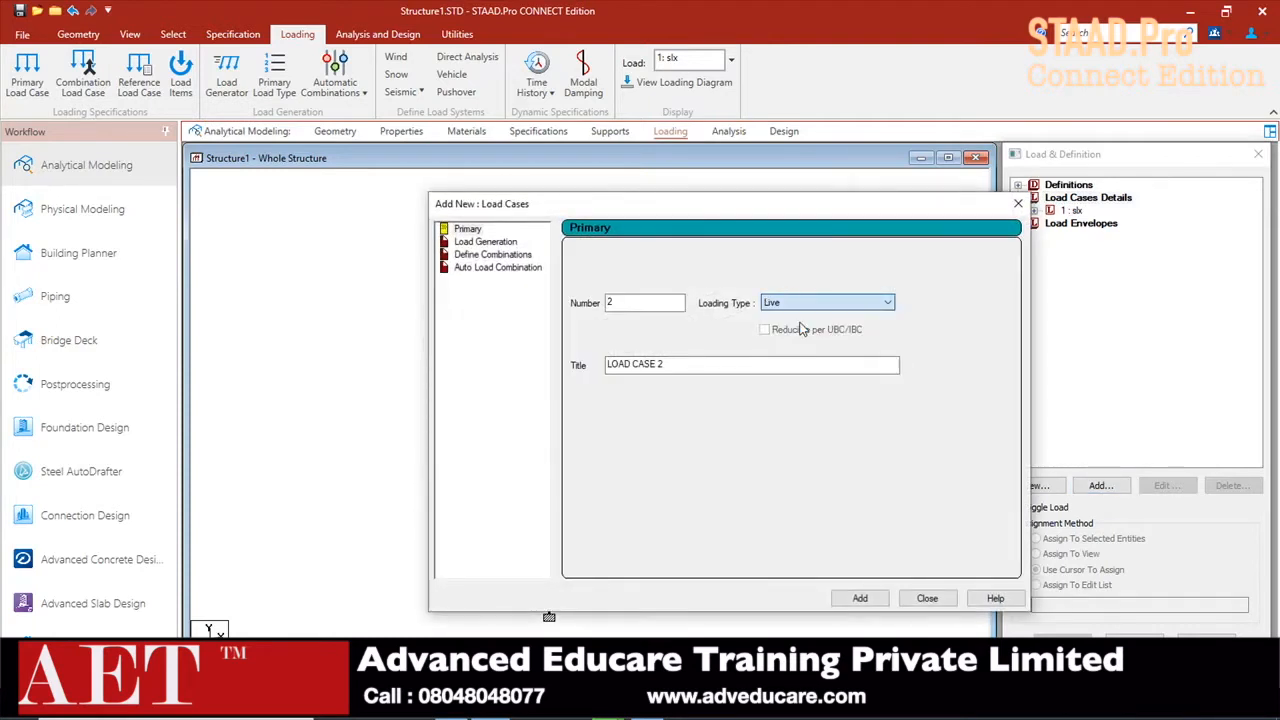
click(806, 305)
click(775, 317)
drag(668, 365, 587, 372)
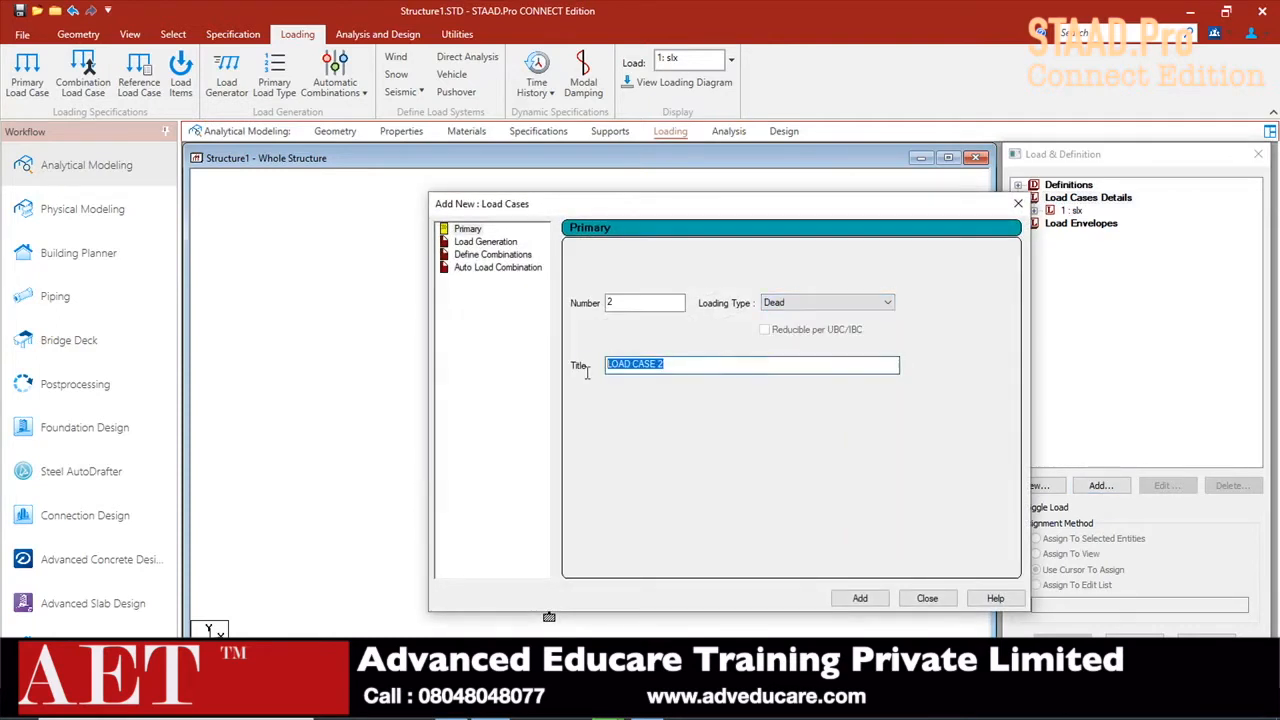
text(DL)
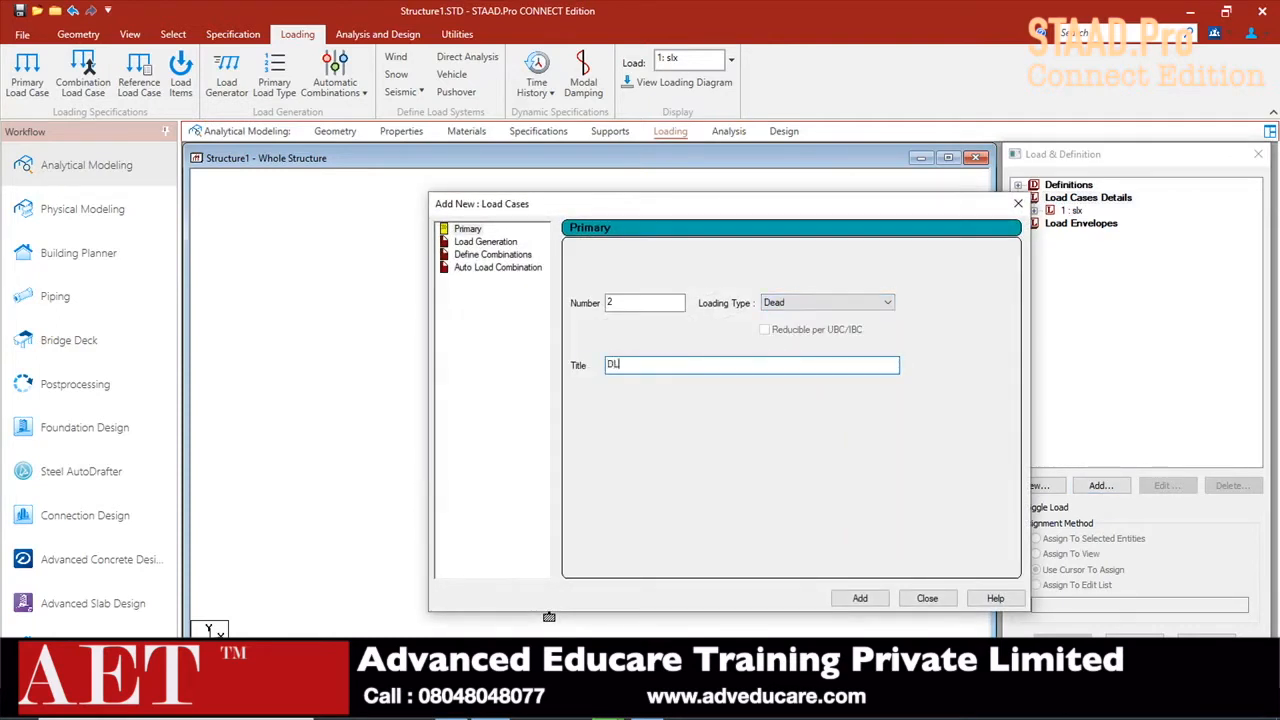
click(858, 598)
click(779, 447)
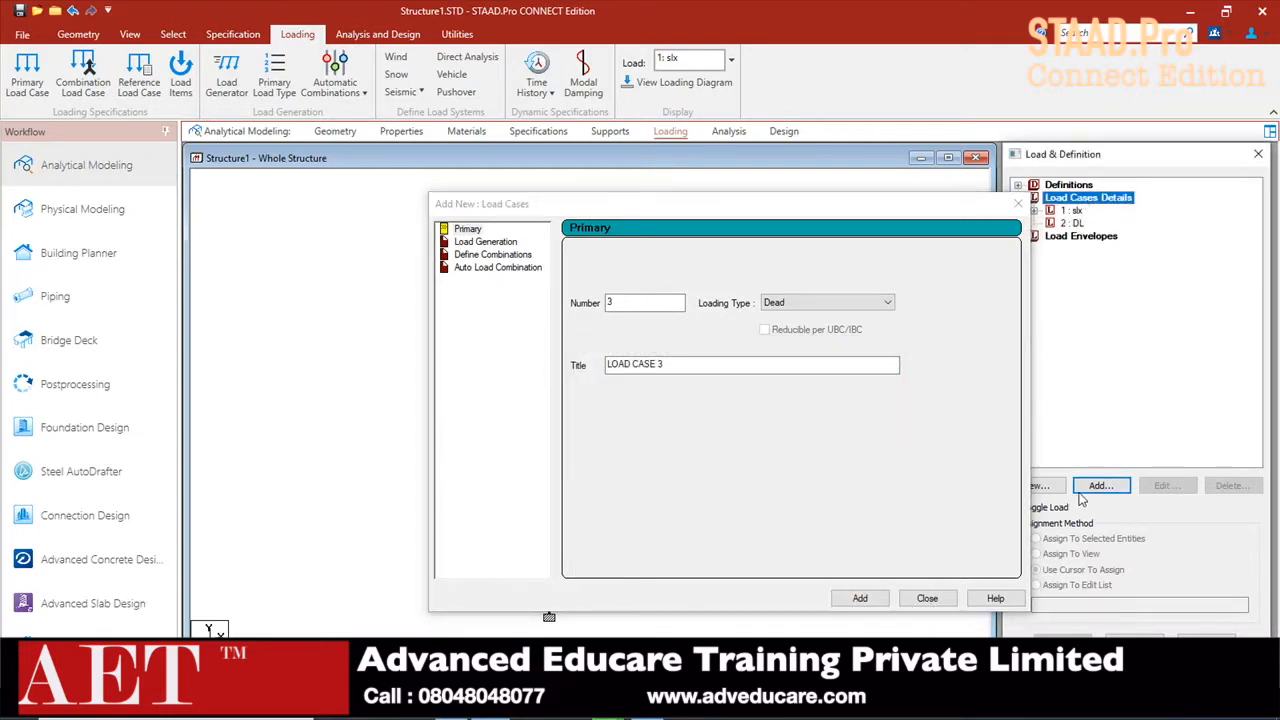
- Add primary load case 3 with loading type Live and the title LL, and finish adding load cases
click(837, 306)
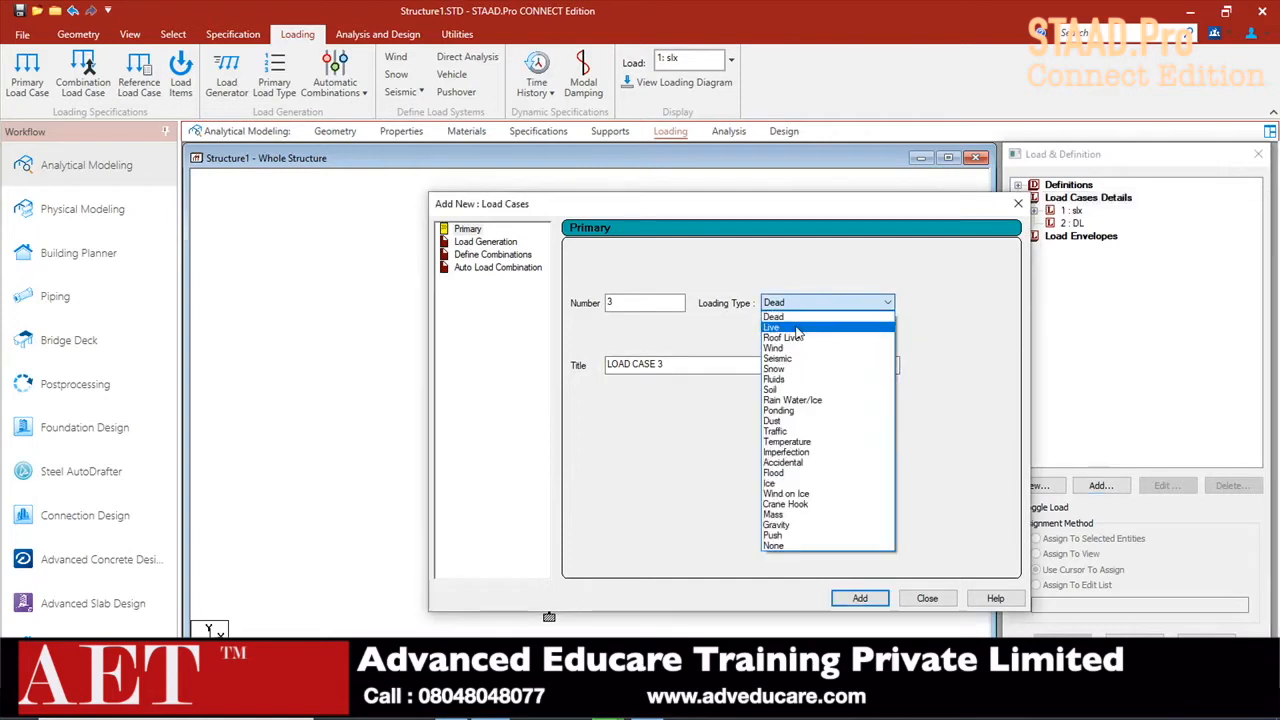
click(790, 331)
text(LL)
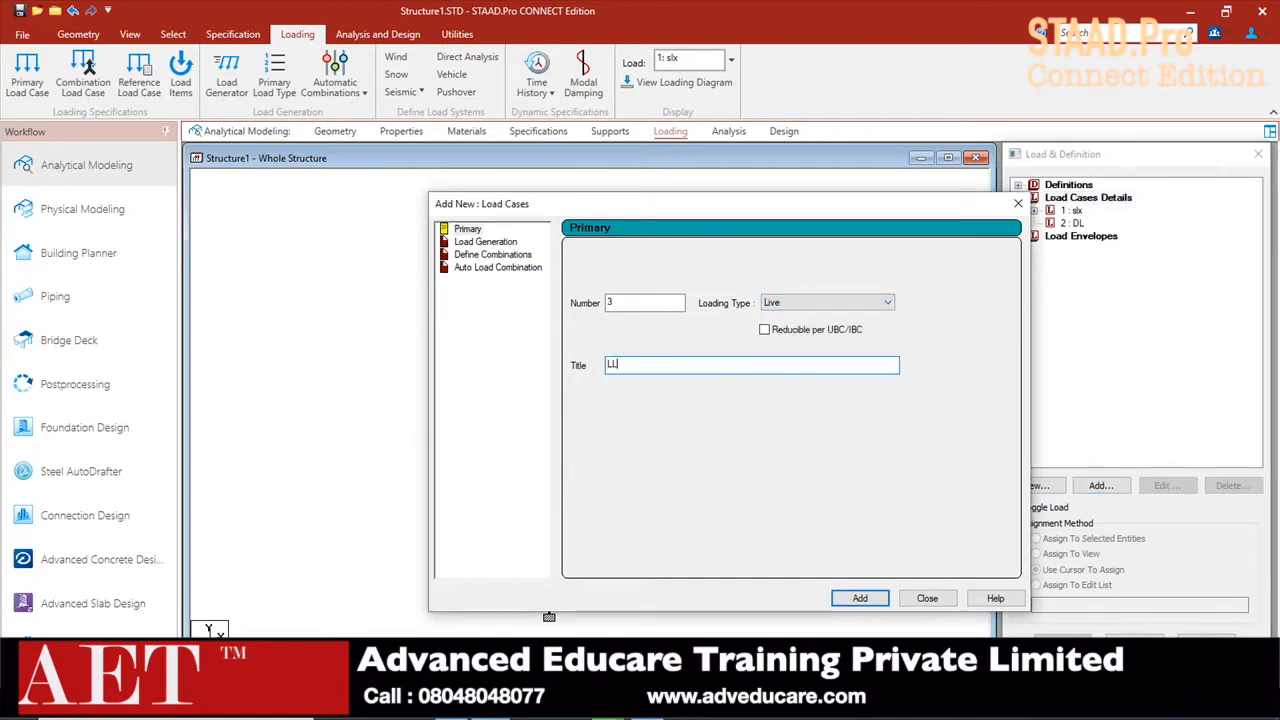
click(860, 598)
click(927, 598)
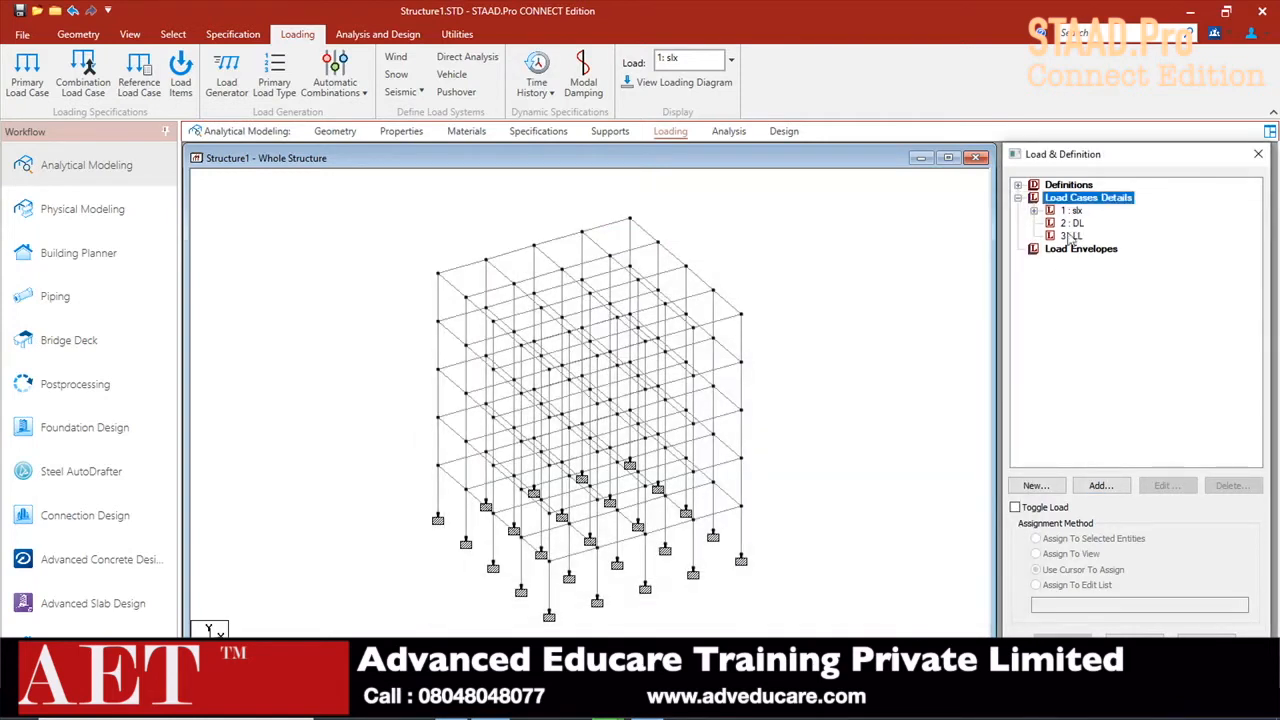
- Add a selfweight load in the Y direction with factor -1 to the DL load case
click(1076, 224)
click(1099, 485)
click(405, 184)
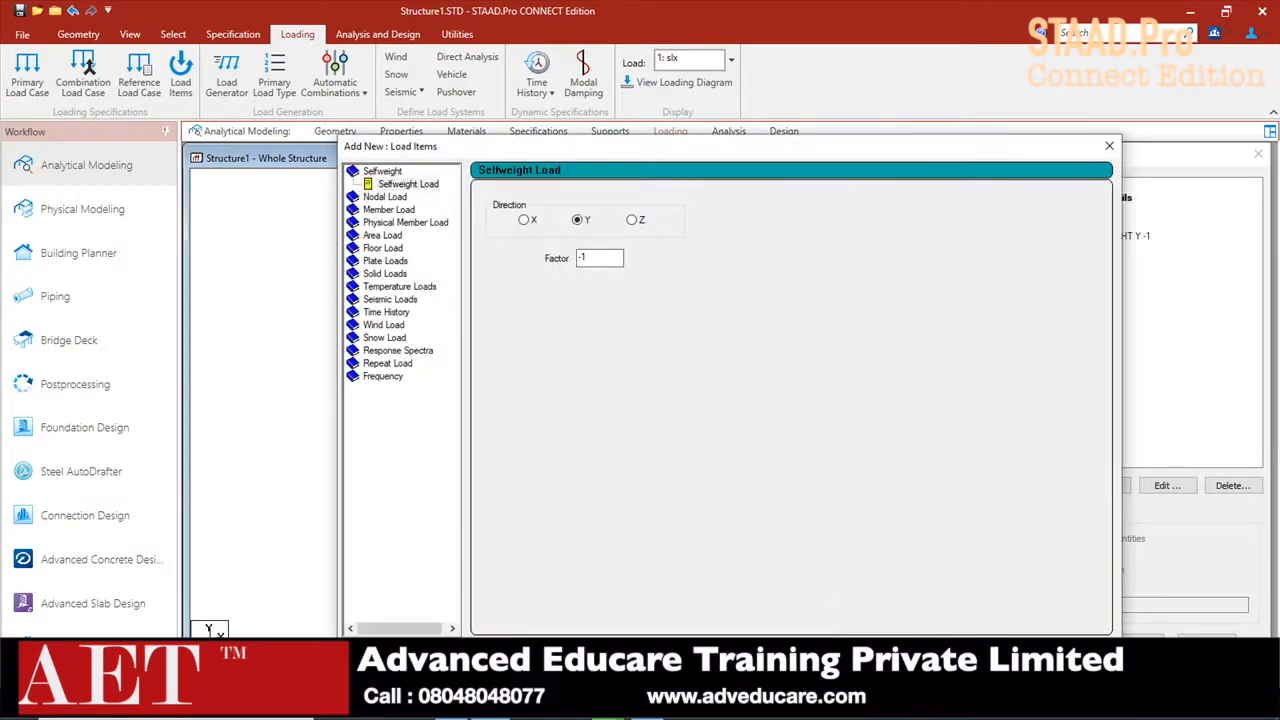
click(965, 655)
click(1045, 655)
- Add a uniform member force of -7.5 kN/m in the GY direction to the LL load case
click(1071, 248)
click(1099, 485)
click(404, 207)
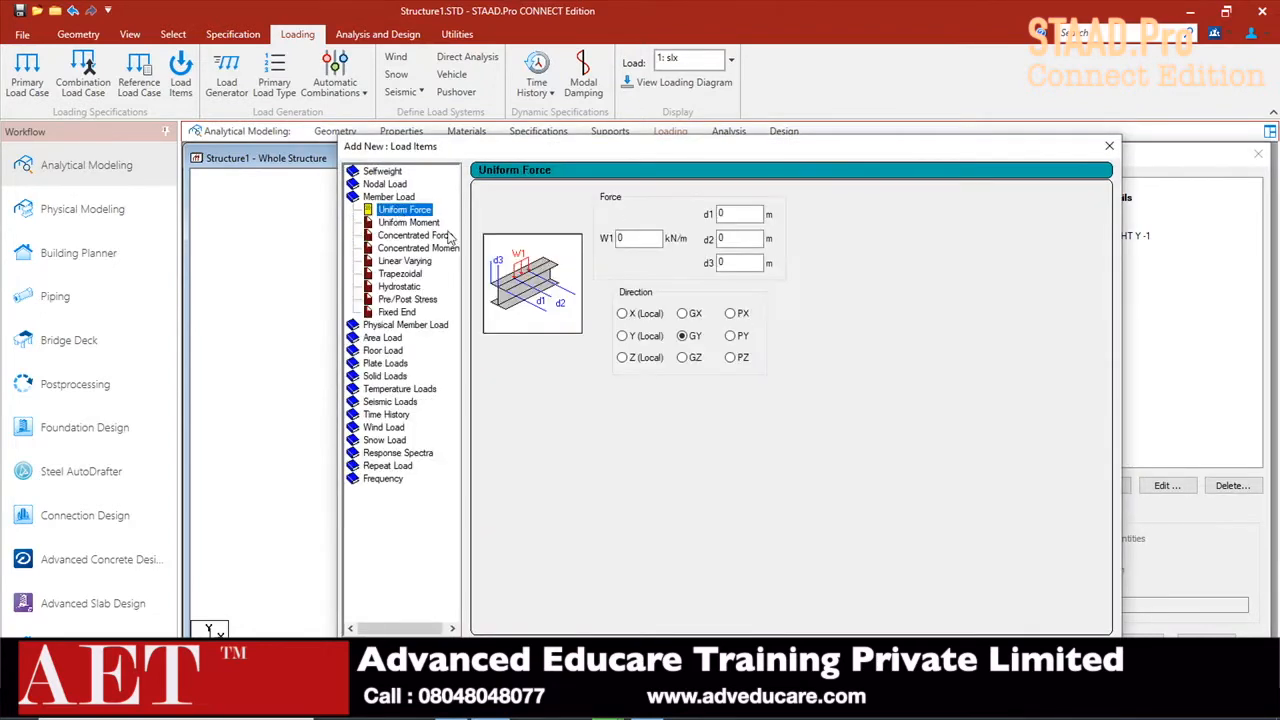
click(640, 238)
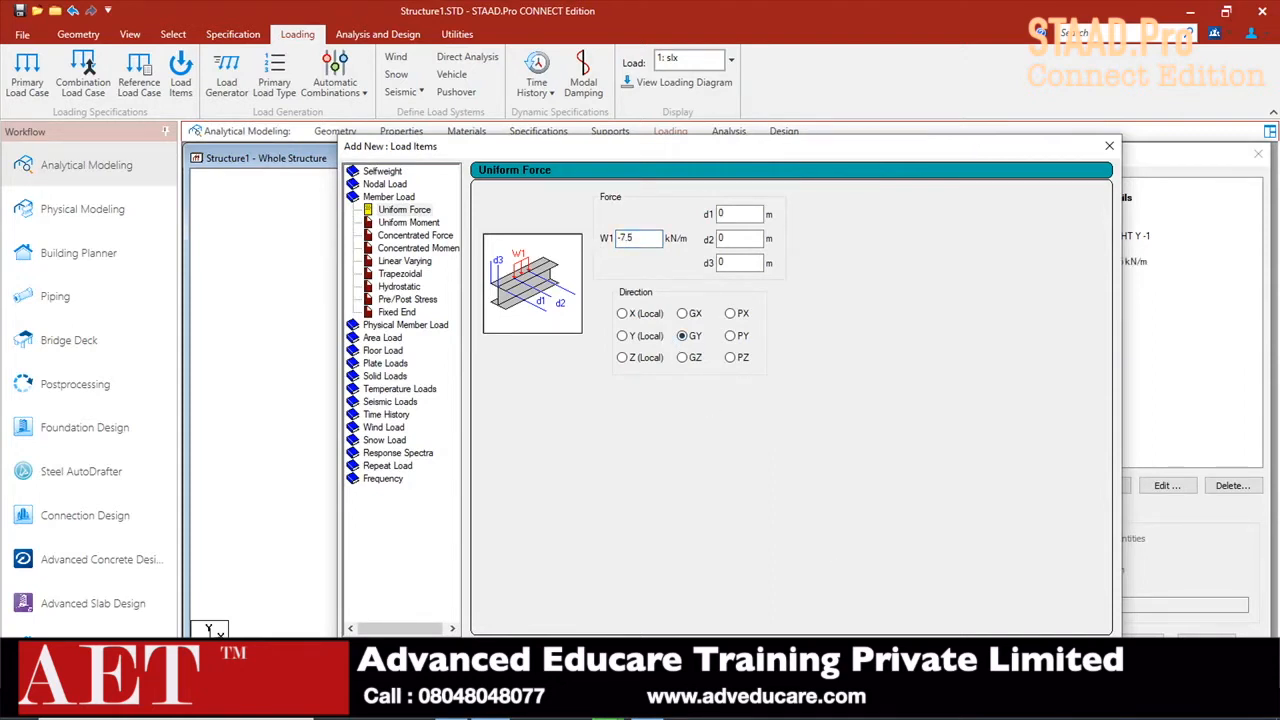
- Add a floor load of -3 kN/m2 in Global Y with a Y range from 0 to 60 m to the LL load case
click(362, 352)
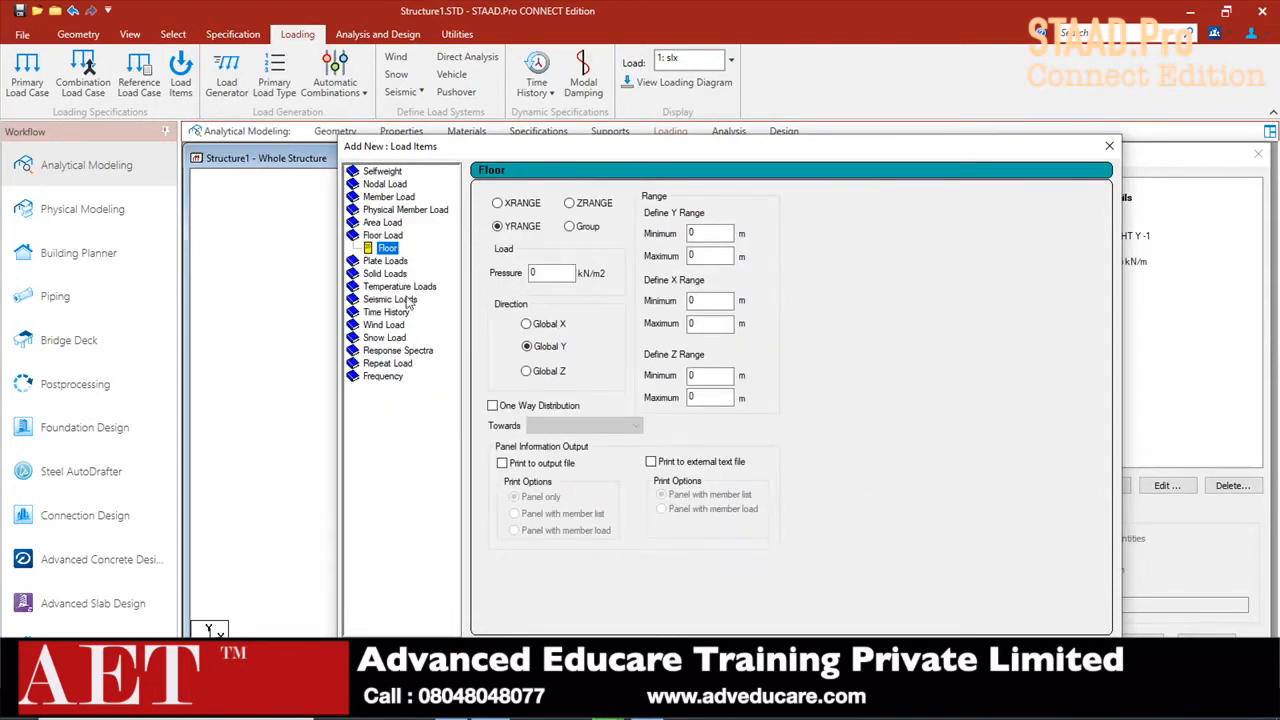
click(555, 272)
click(703, 256)
drag(703, 256, 637, 256)
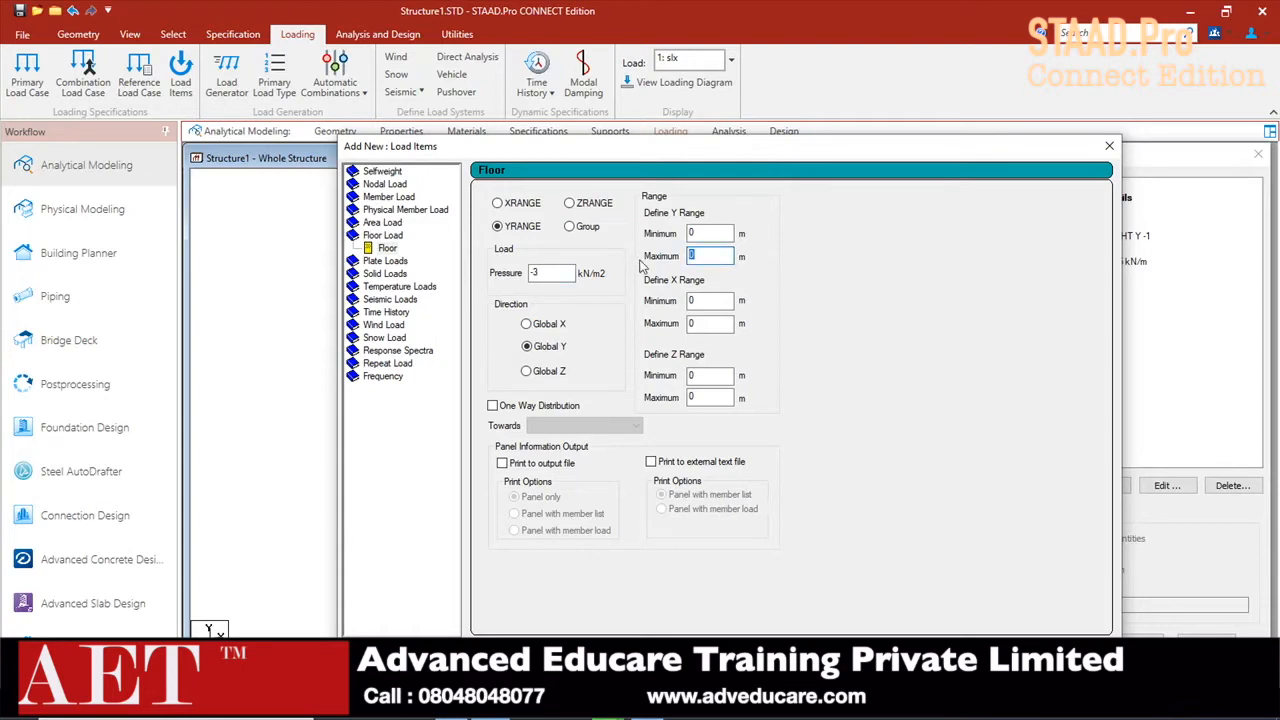
drag(812, 157, 837, 163)
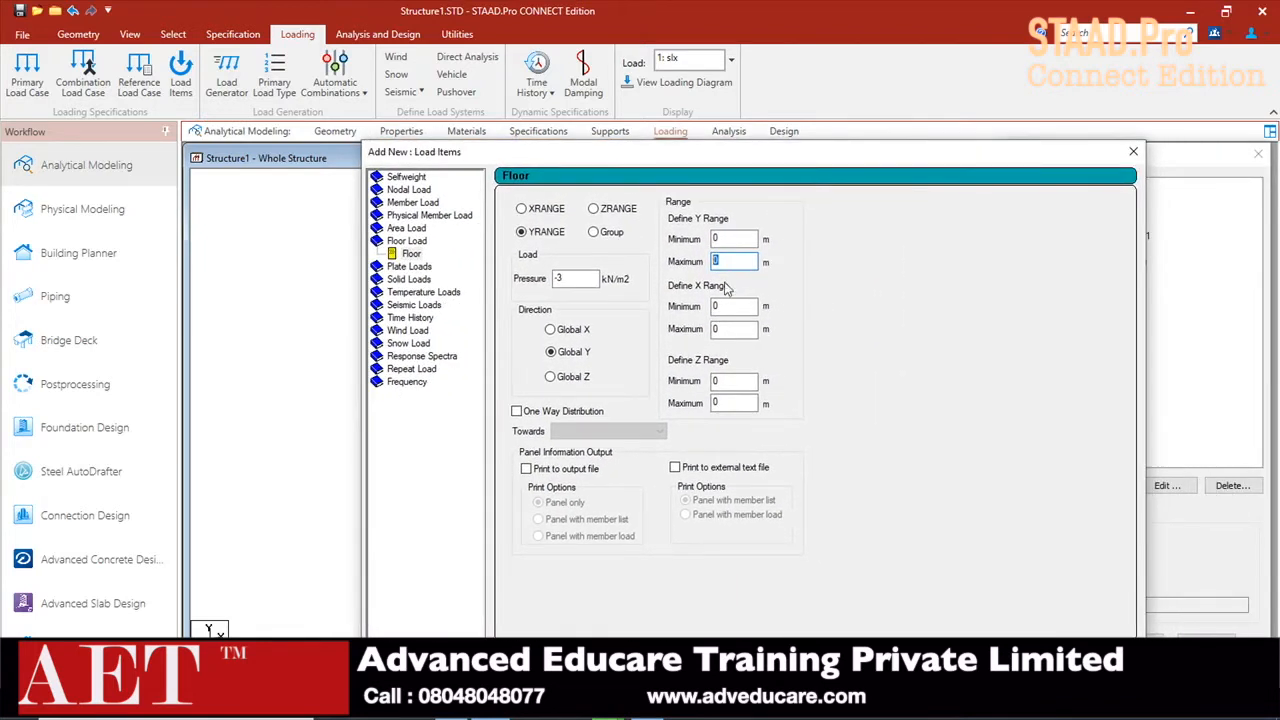
key(Return)
key(Escape)
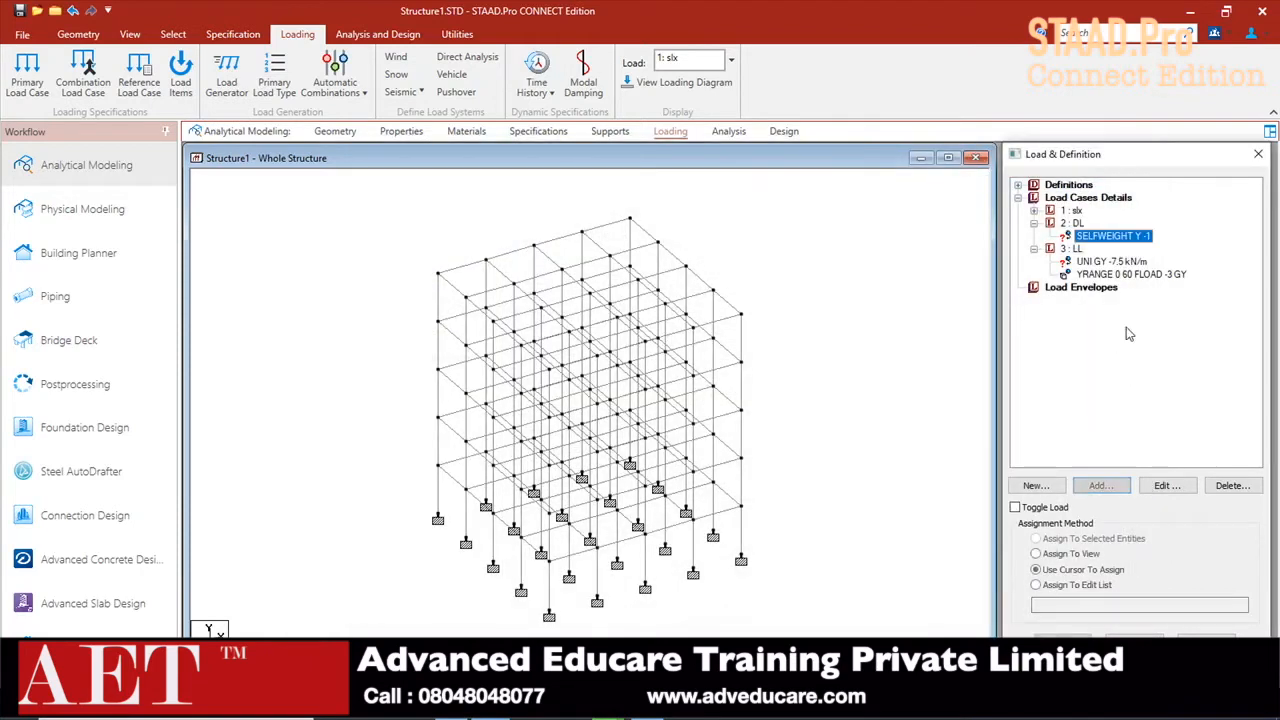
- Assign the selfweight load to the whole structure with the Assign To View method
click(1070, 554)
click(1061, 634)
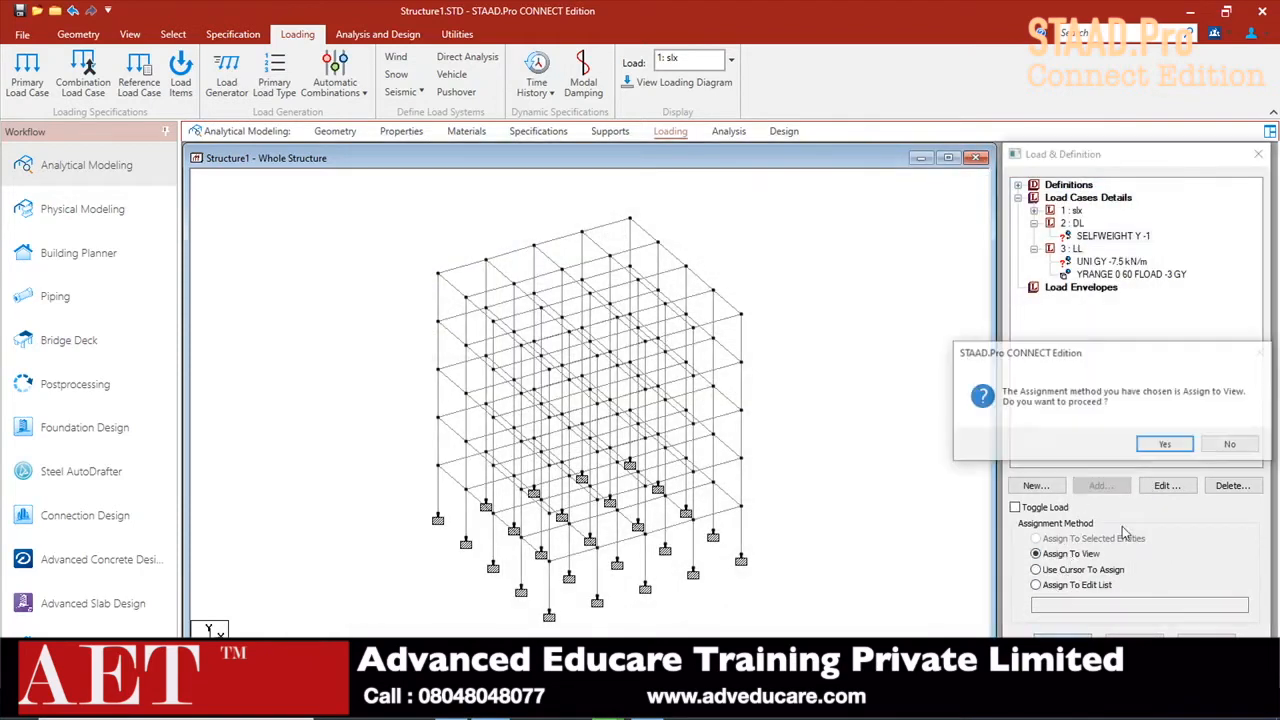
click(1165, 445)
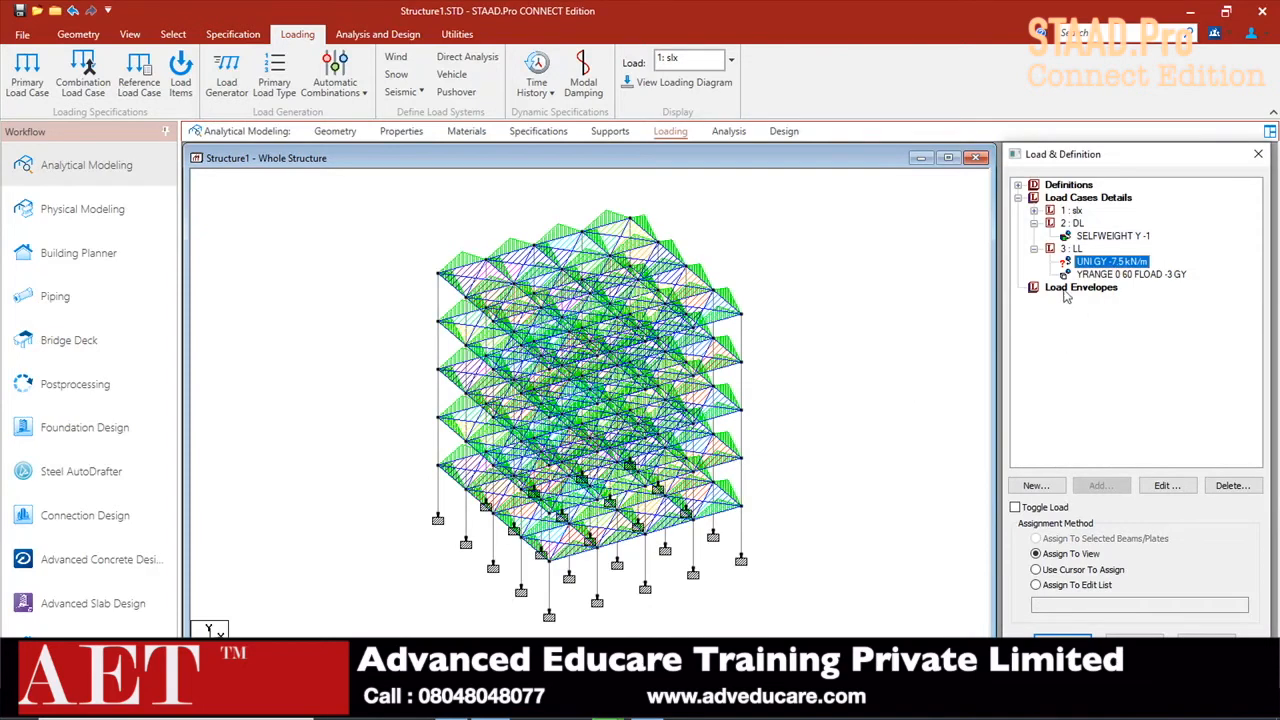
- Select all beams parallel to X and Z, and assign the -7.5 kN/m uniform load with the Assign To View method
click(128, 35)
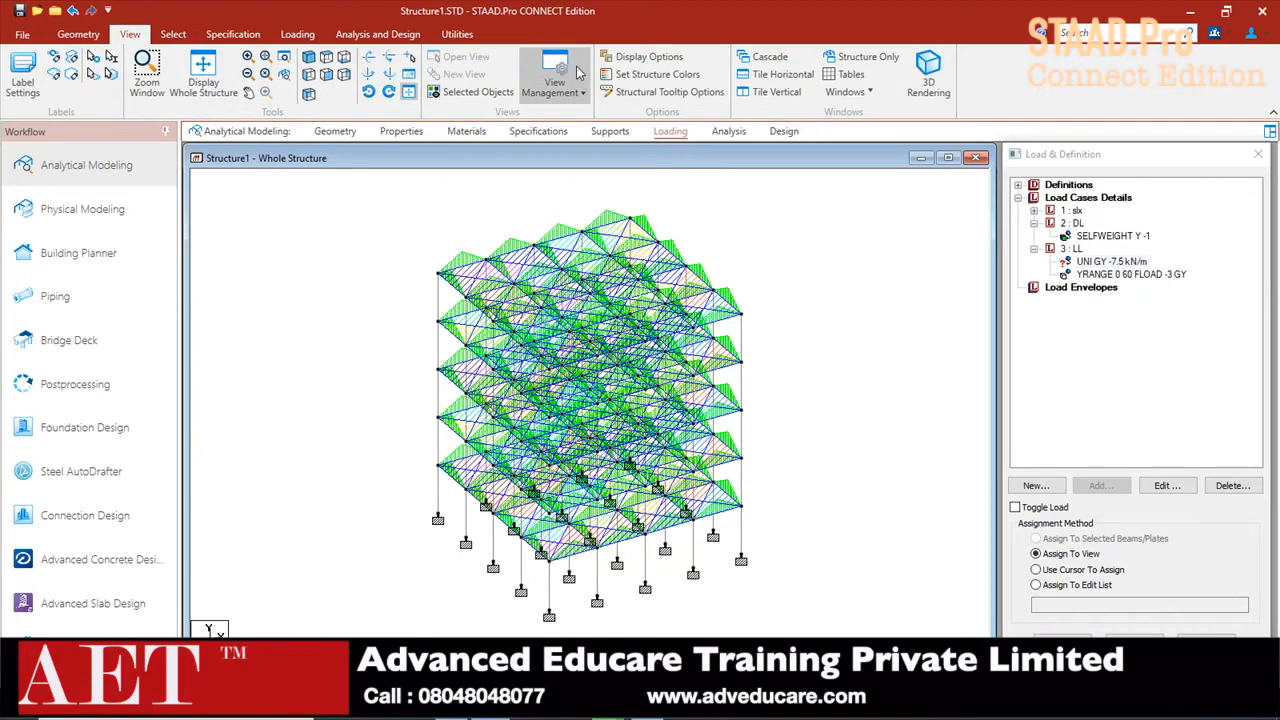
click(173, 34)
click(657, 56)
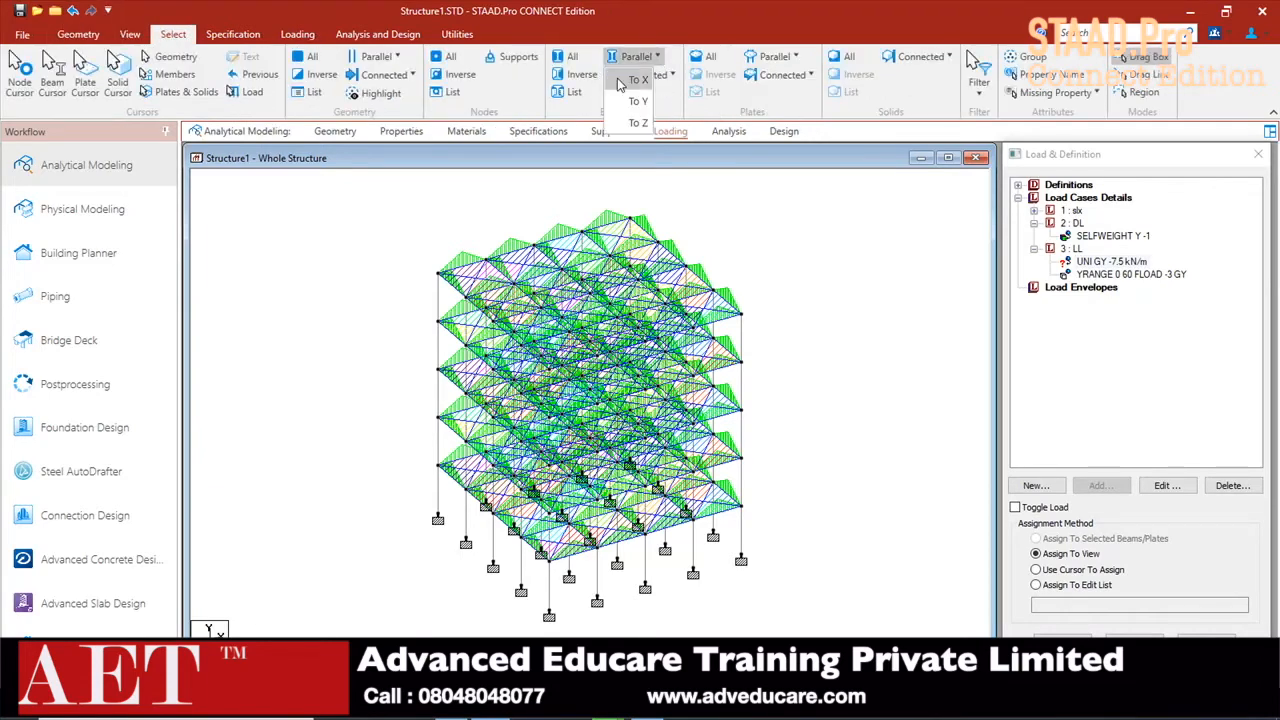
click(638, 80)
click(657, 56)
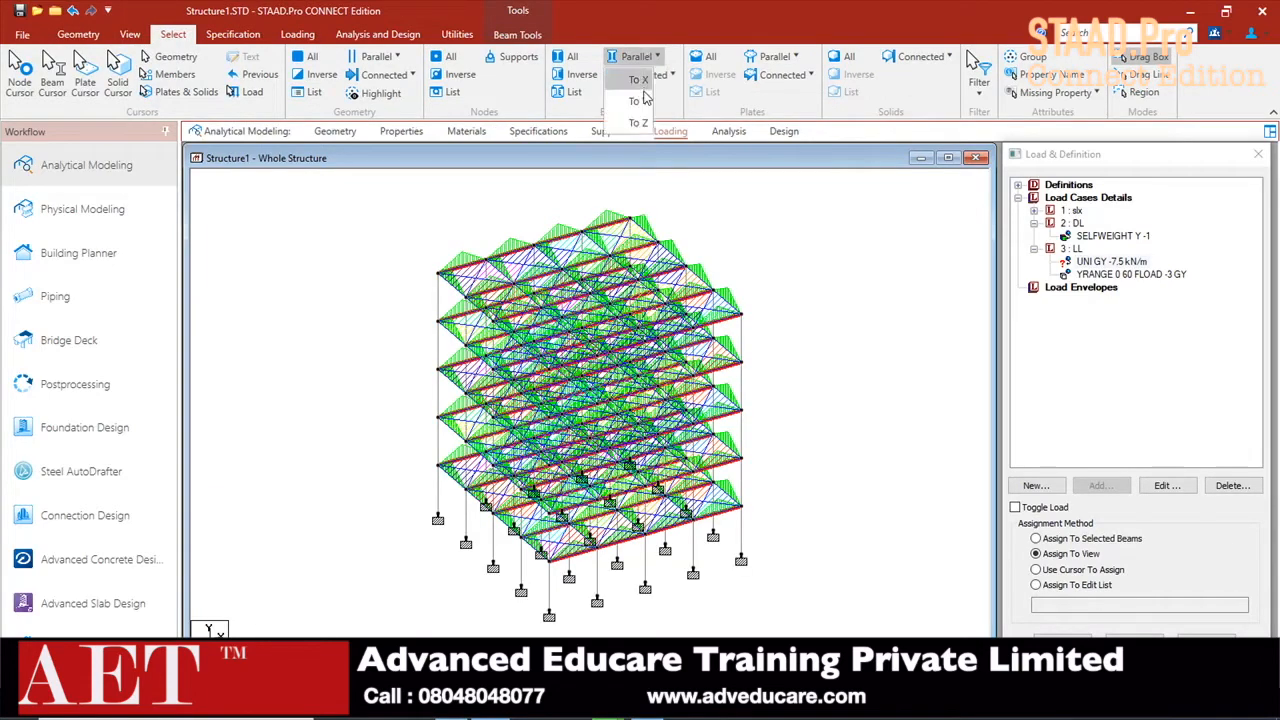
click(640, 122)
click(1070, 630)
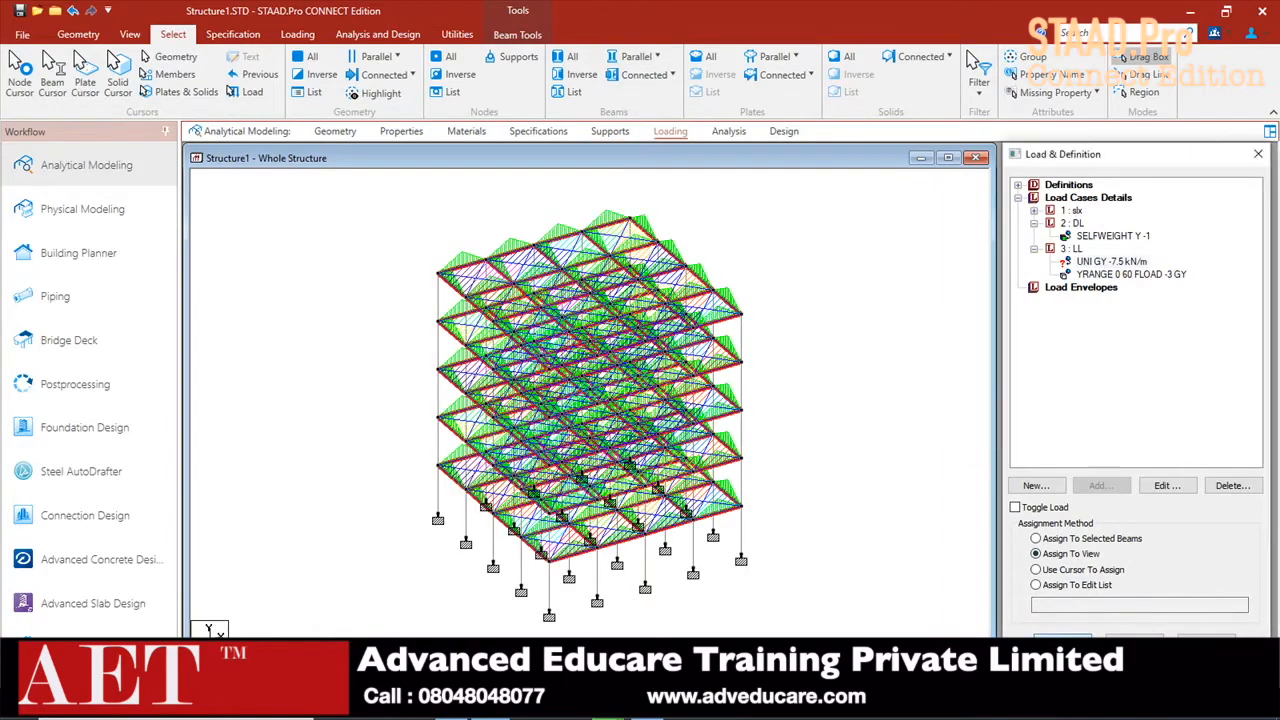
click(1166, 444)
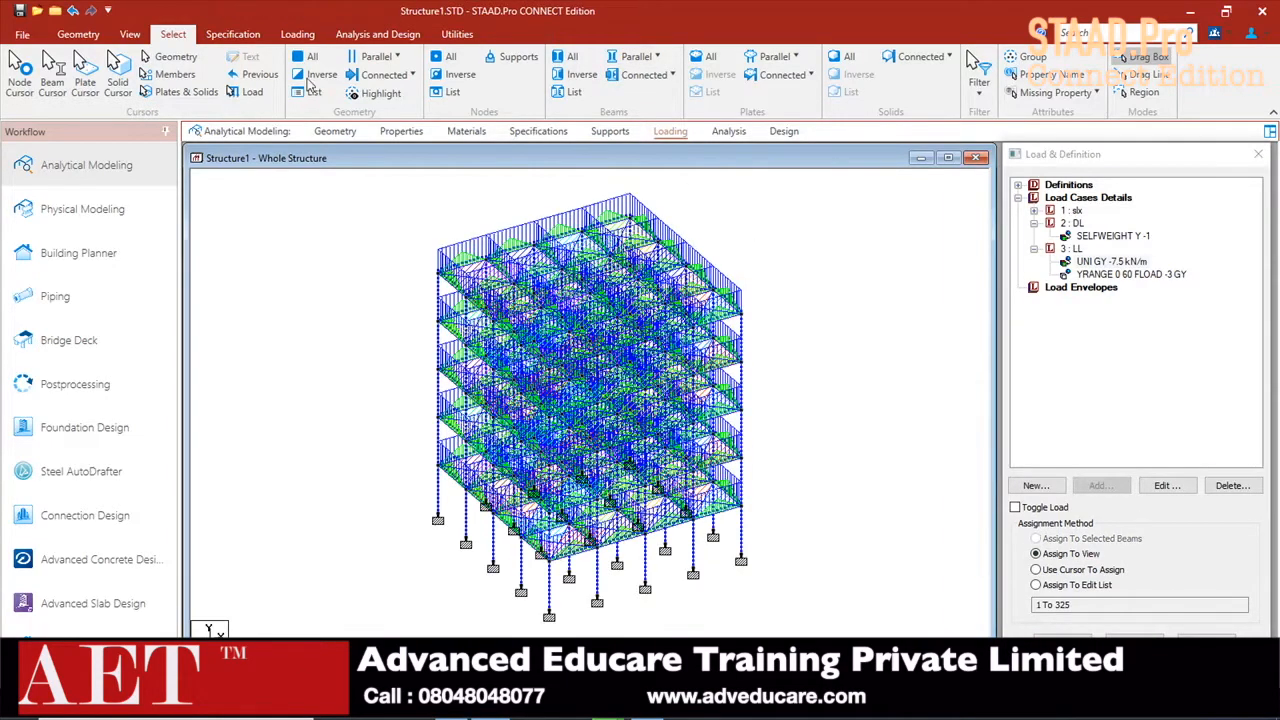
- Save the modified structure, run the analysis and stay in modeling mode when it finishes
click(729, 131)
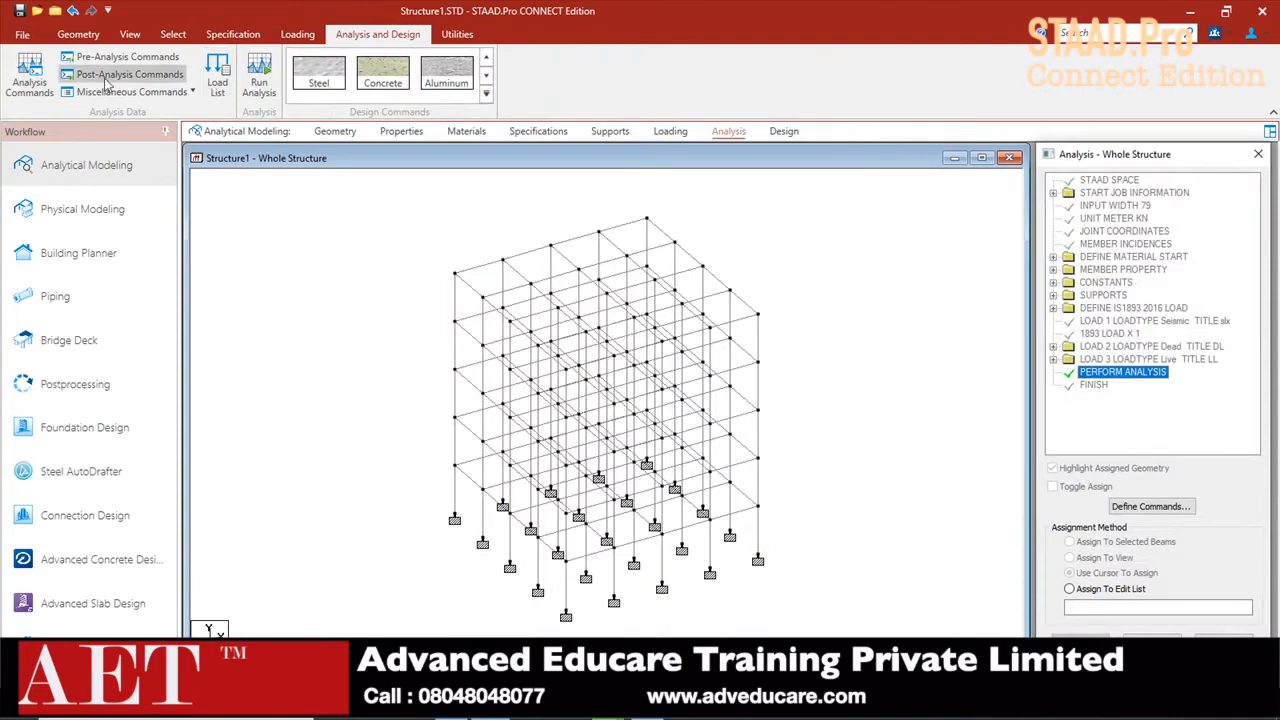
click(259, 78)
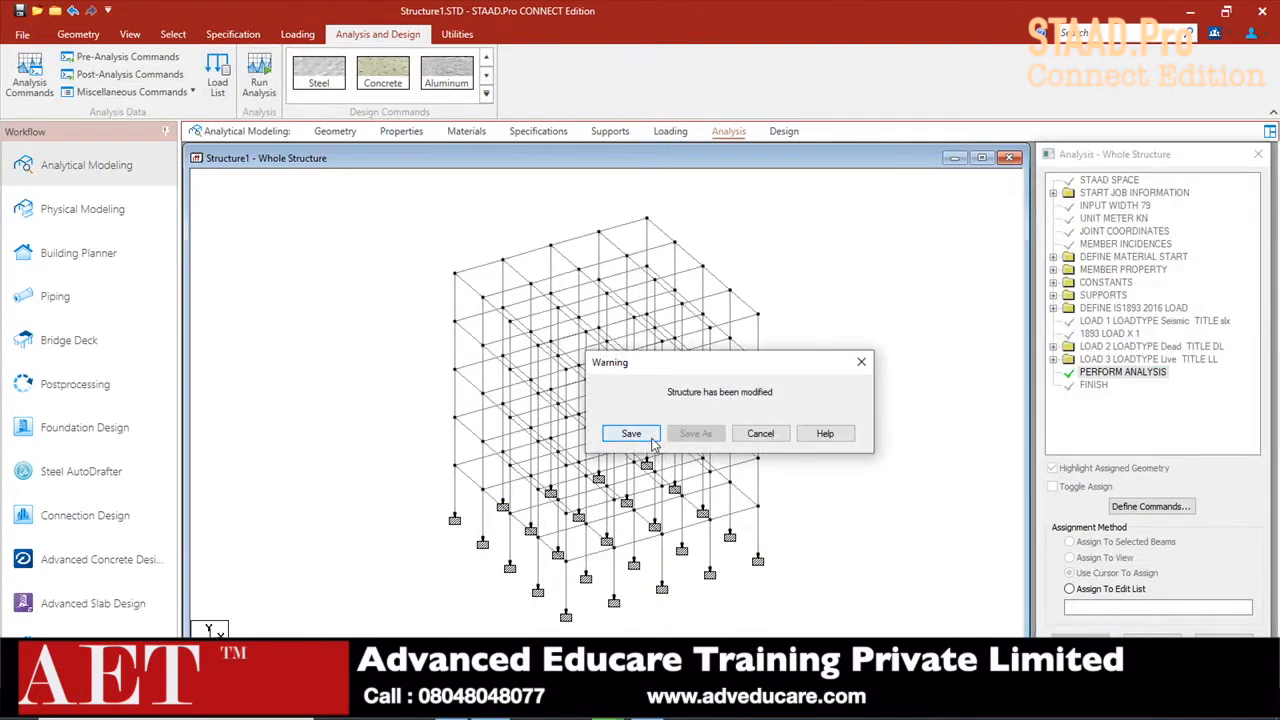
click(628, 432)
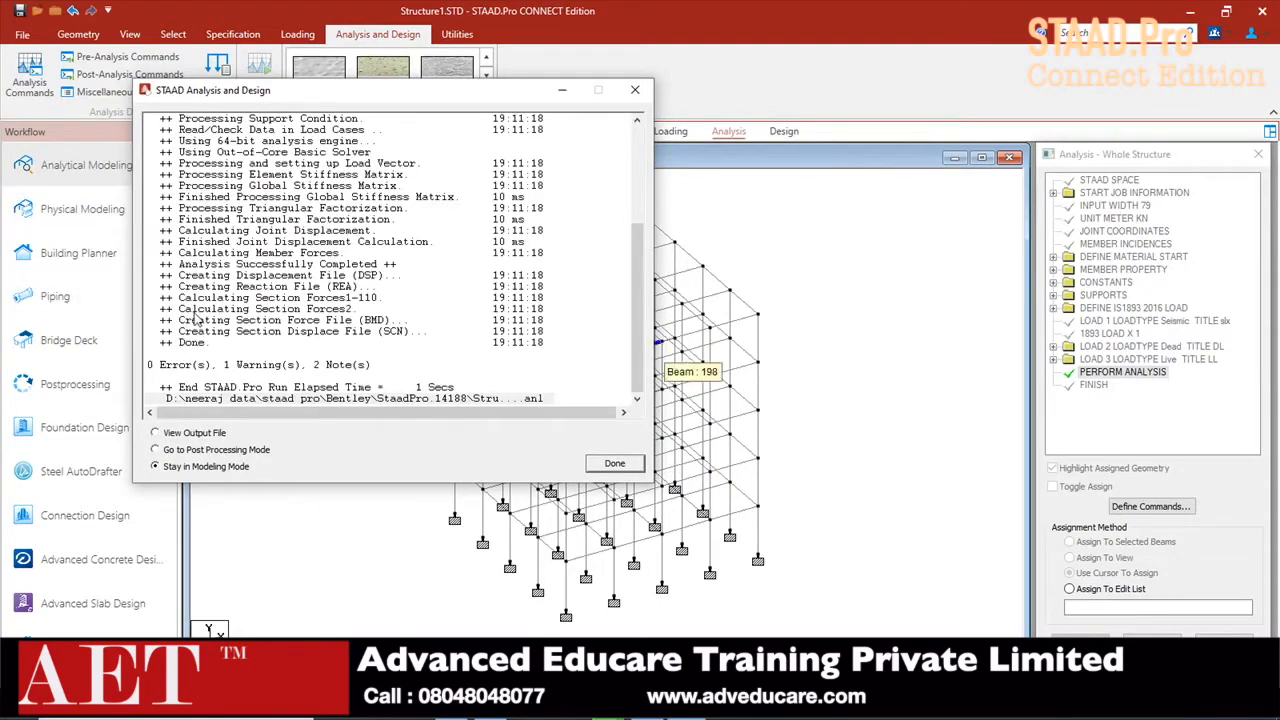
click(614, 463)
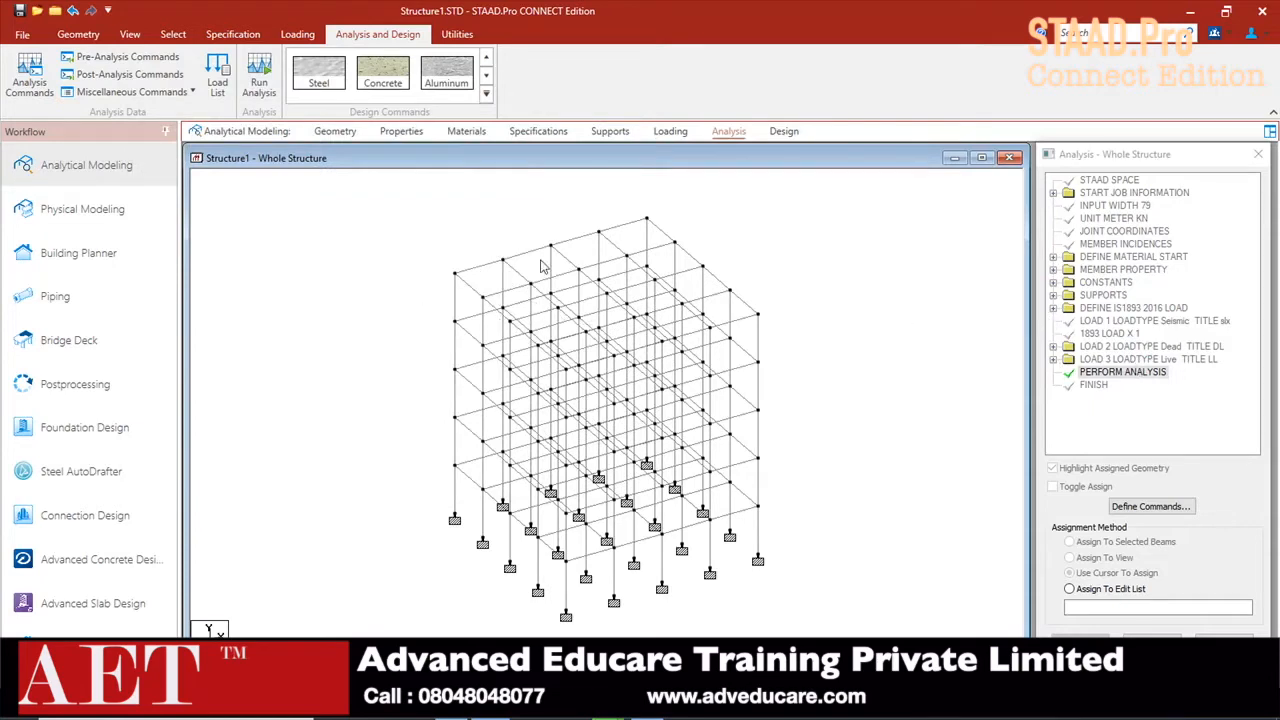
- Start the concrete design to IS456 and add two CLEAR cover parameters of 0.025 m and 0.04 m
click(398, 86)
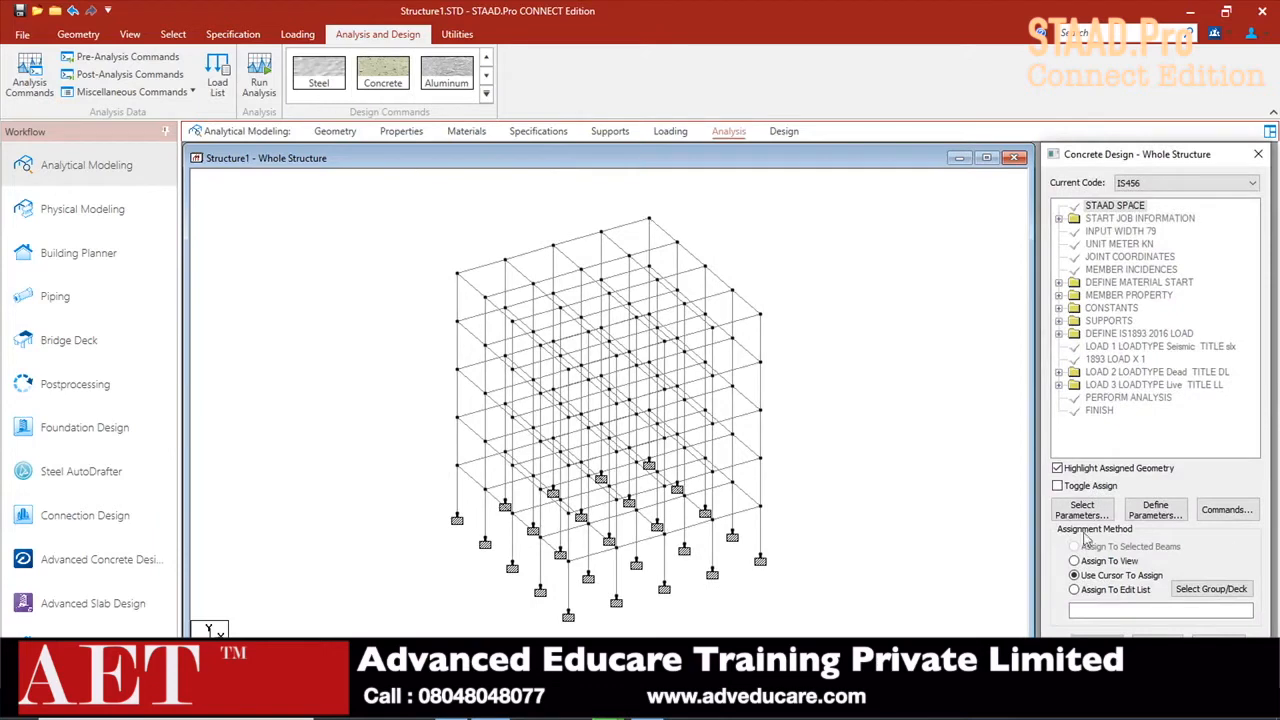
click(1156, 509)
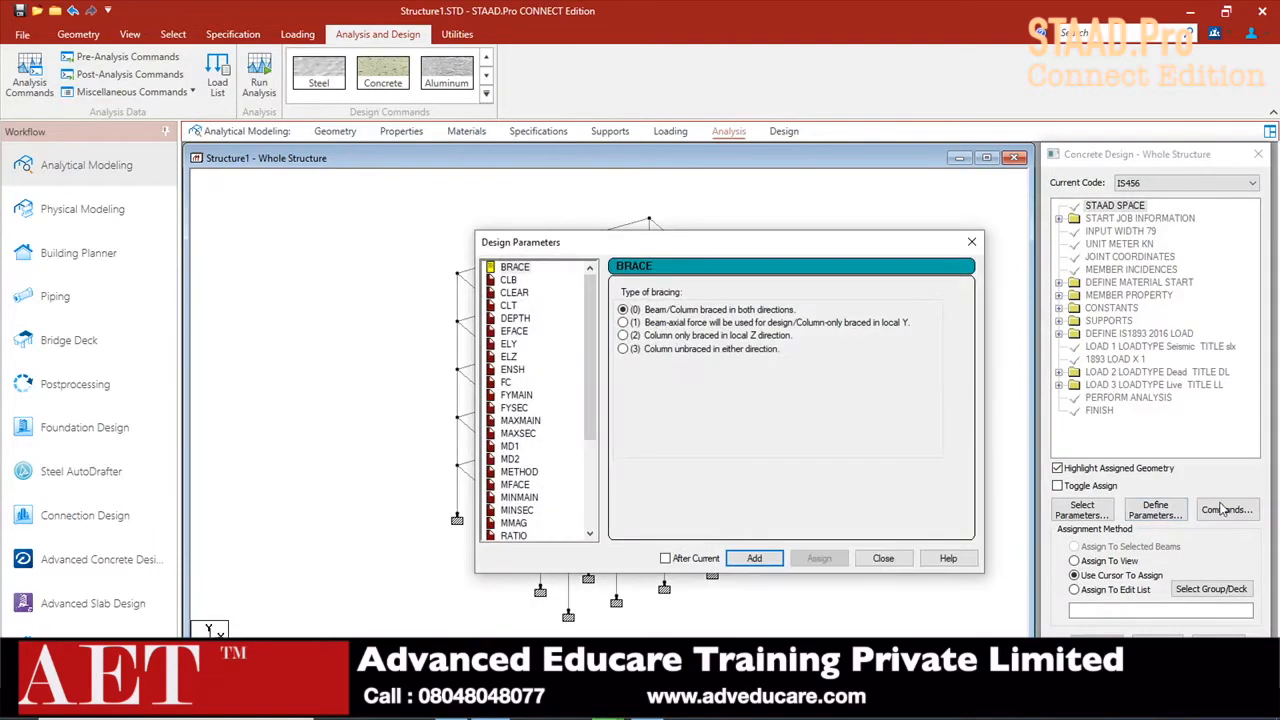
click(512, 306)
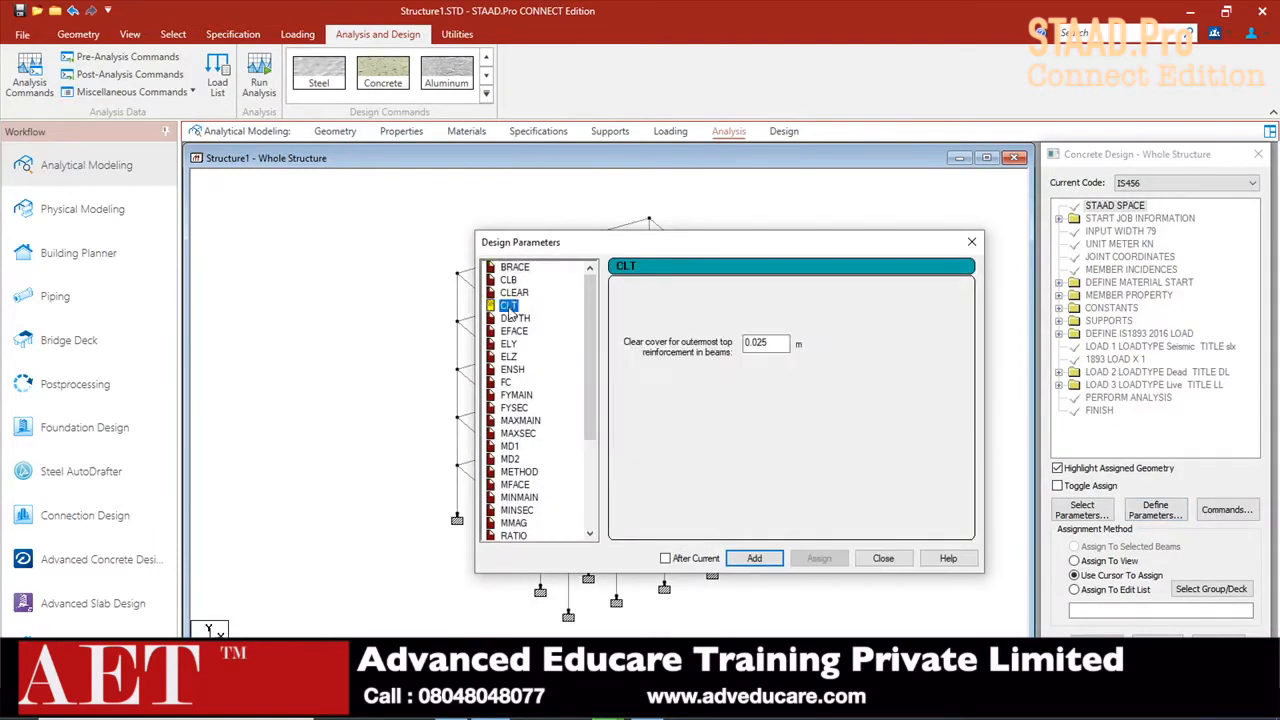
click(515, 292)
drag(768, 344, 729, 348)
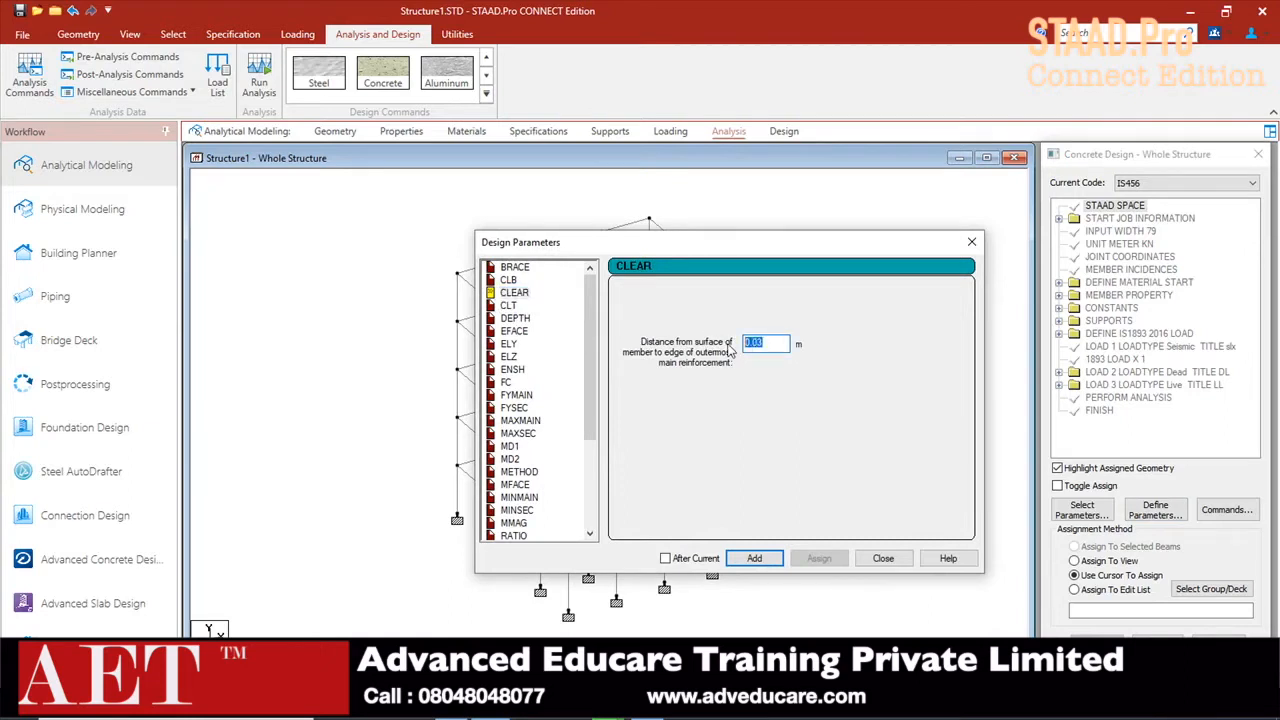
key(BackSpace)
click(752, 558)
drag(773, 347, 716, 342)
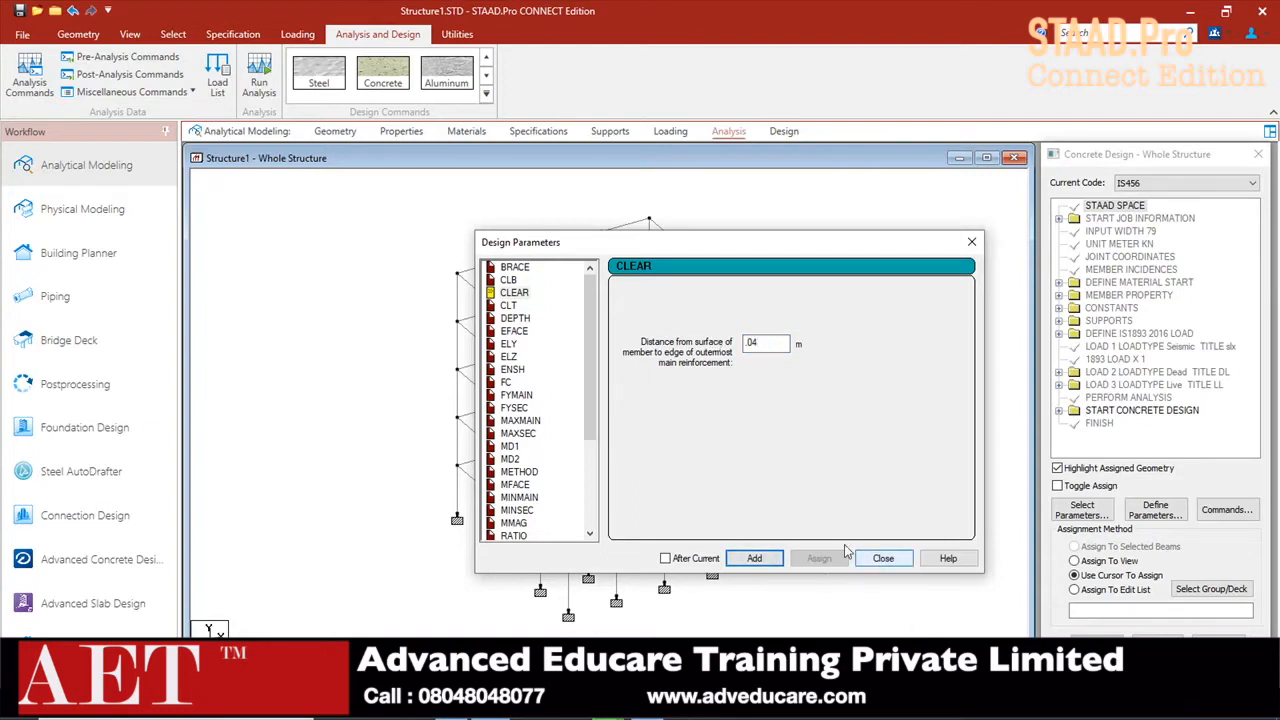
- Add the FYMAIN and FYSEC parameters, each with a yield strength of 415000 kN/m2
click(522, 396)
drag(776, 343, 714, 342)
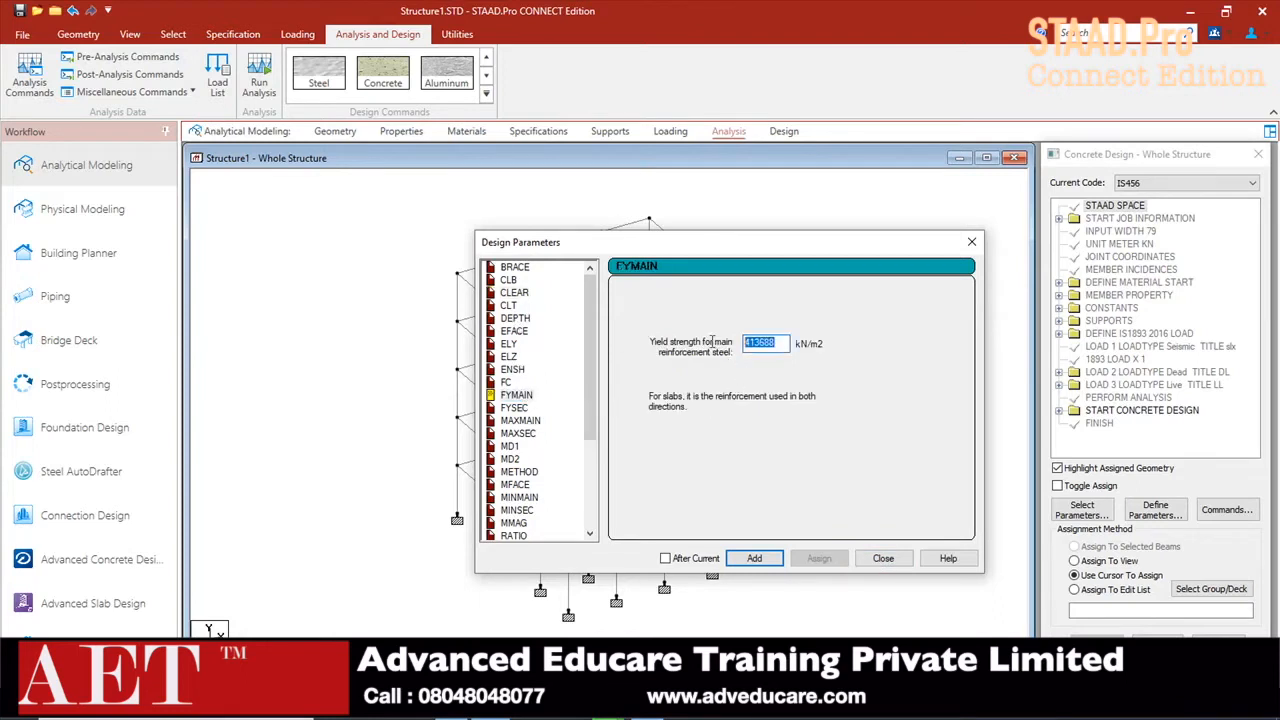
text(415000)
click(514, 408)
double_click(758, 343)
text(41)
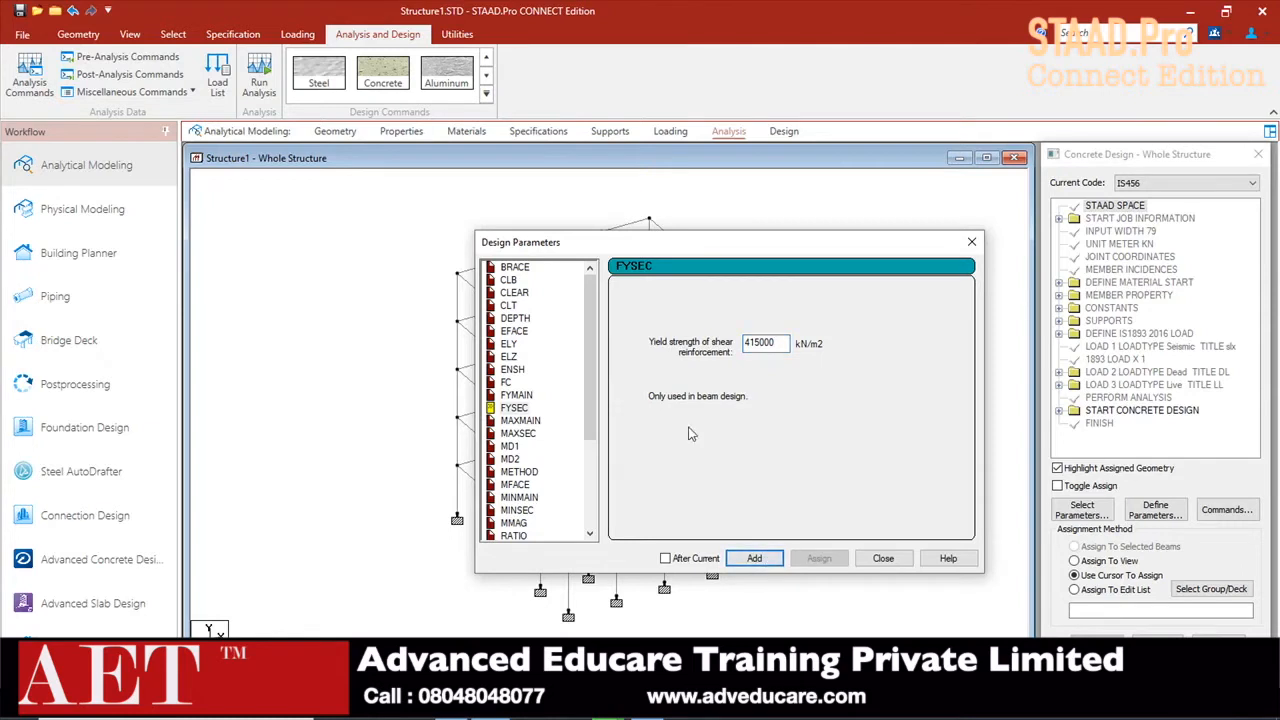
- Add the MINMAIN parameter with 12 mm minimum main bars and the MINSEC parameter with 10 mm secondary bars
scroll(519, 462, down, 1)
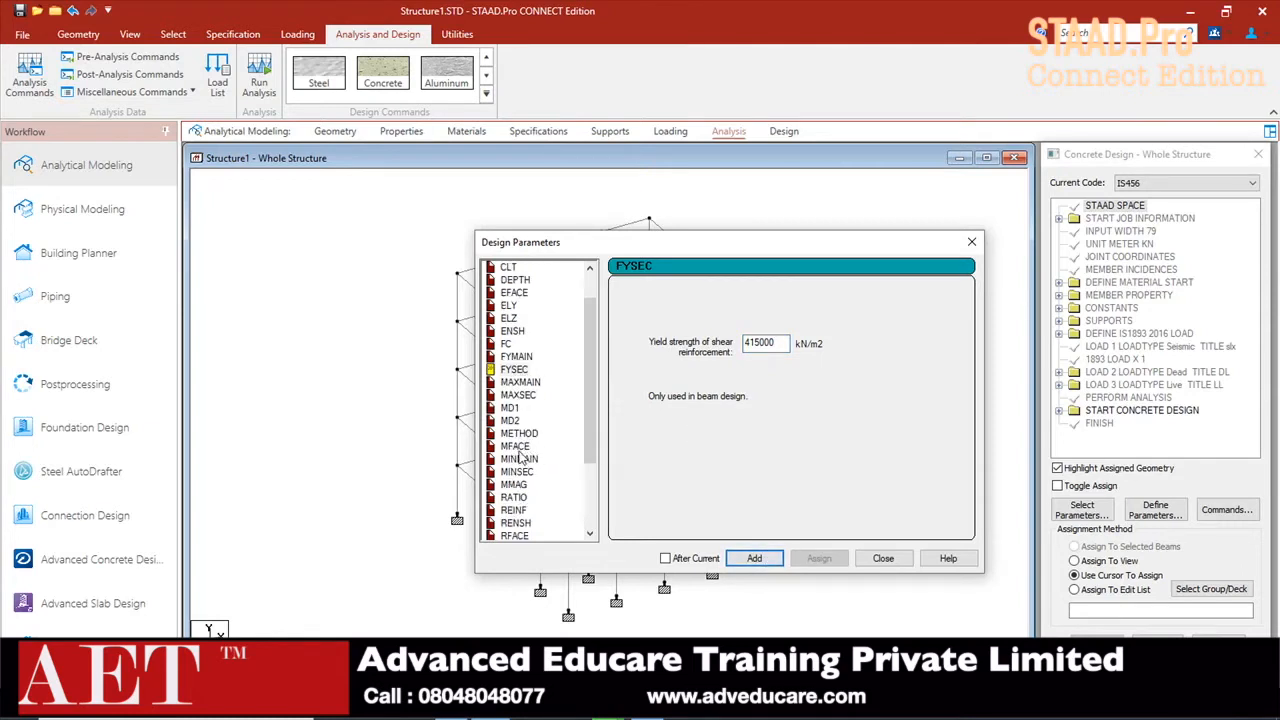
click(519, 459)
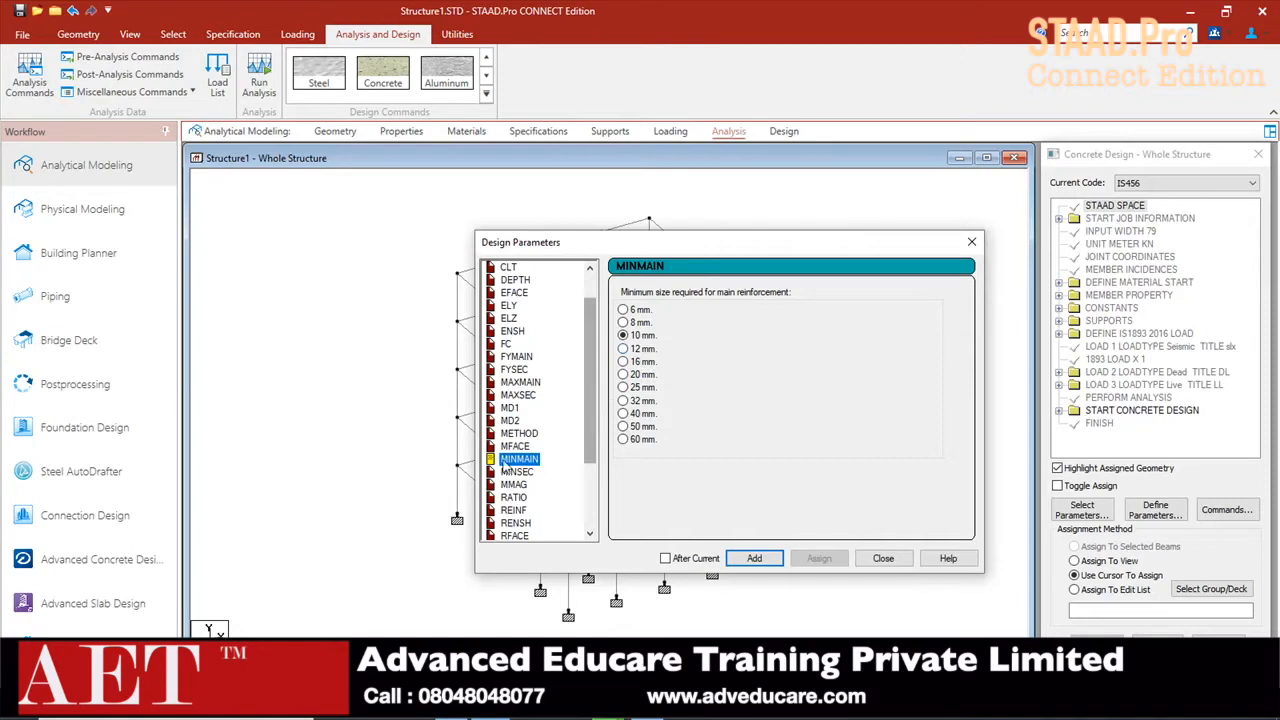
click(623, 348)
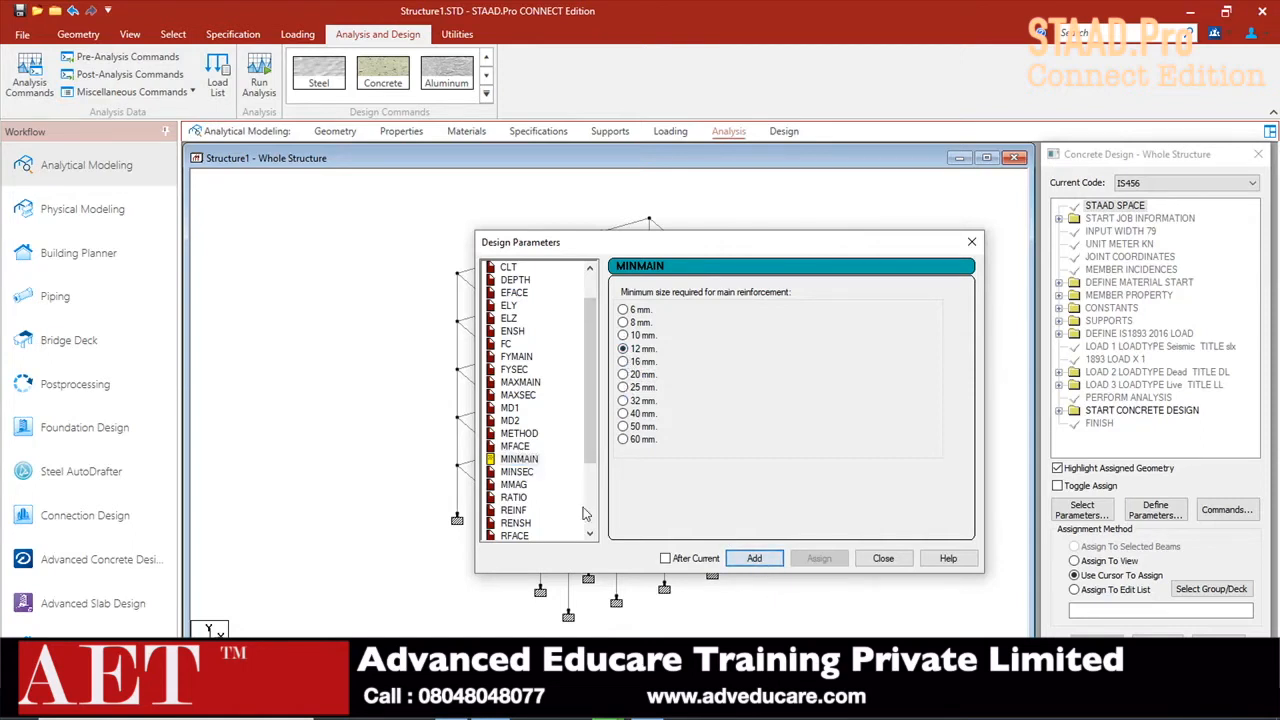
click(517, 471)
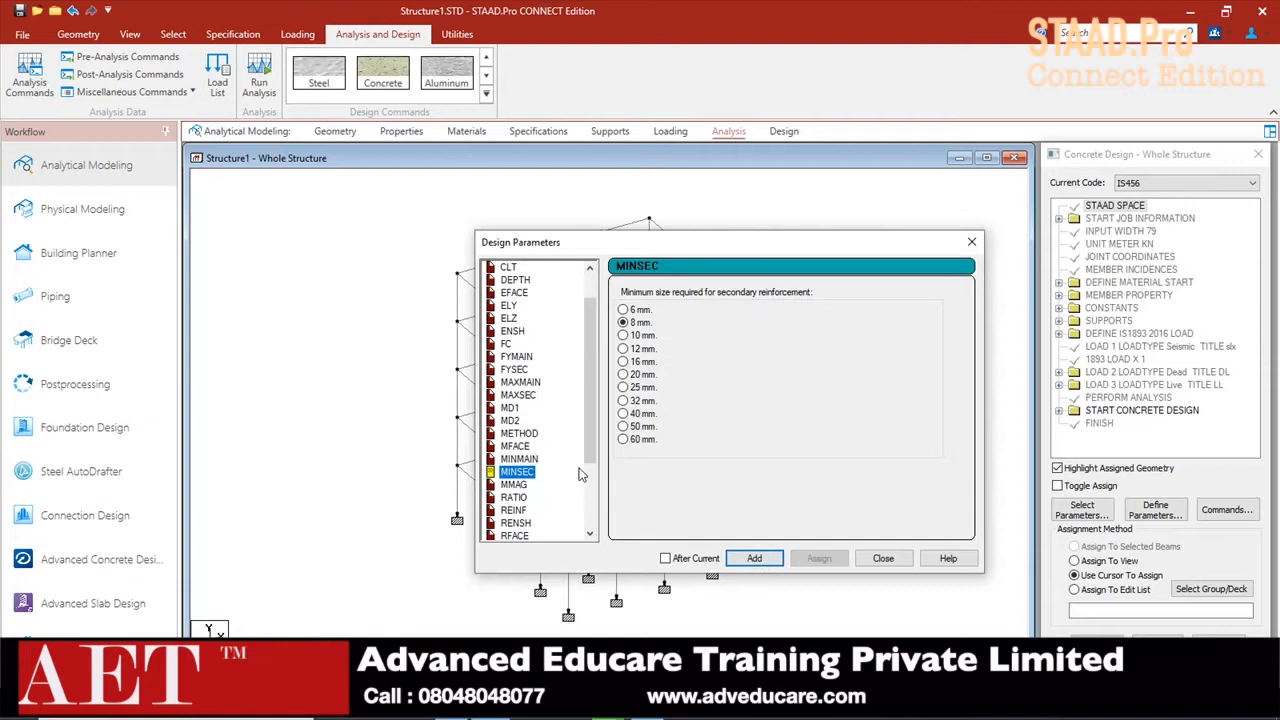
click(623, 336)
- Examine the MD1, MMAG, MINSEC, MINMAIN, MFACE and MD2 parameter settings, and finish defining design parameters
click(510, 408)
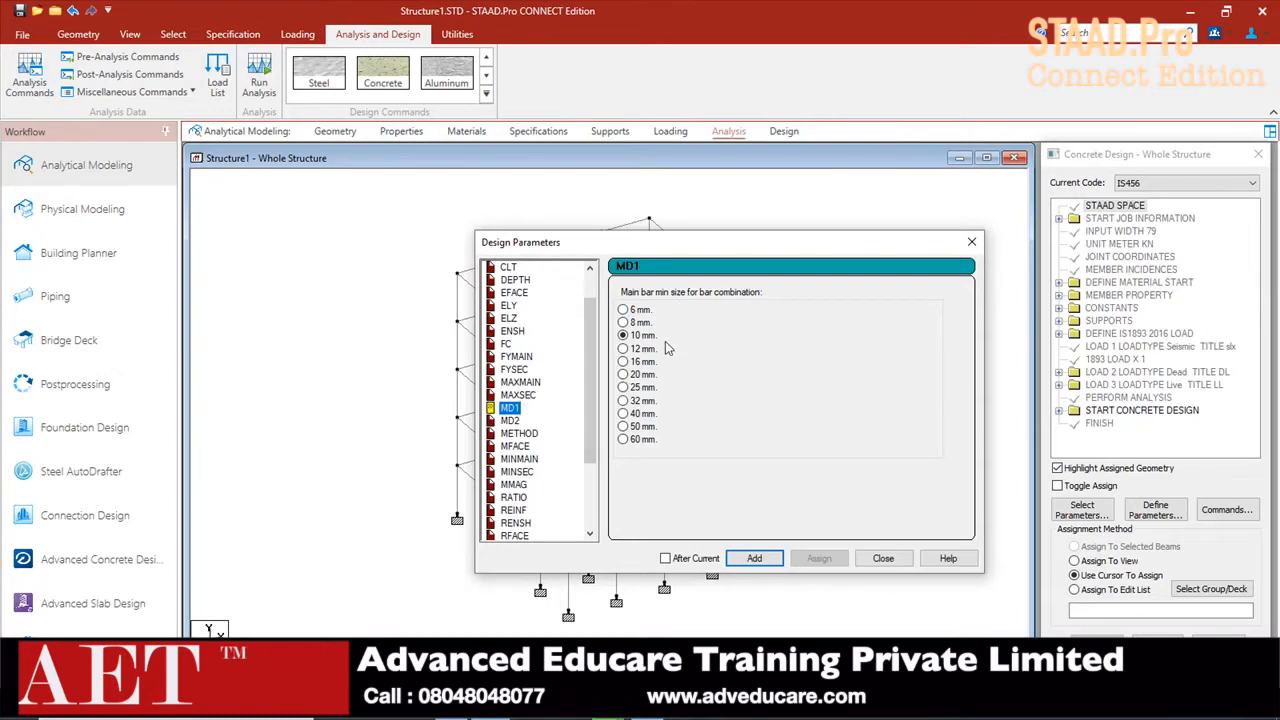
scroll(517, 503, down, 2)
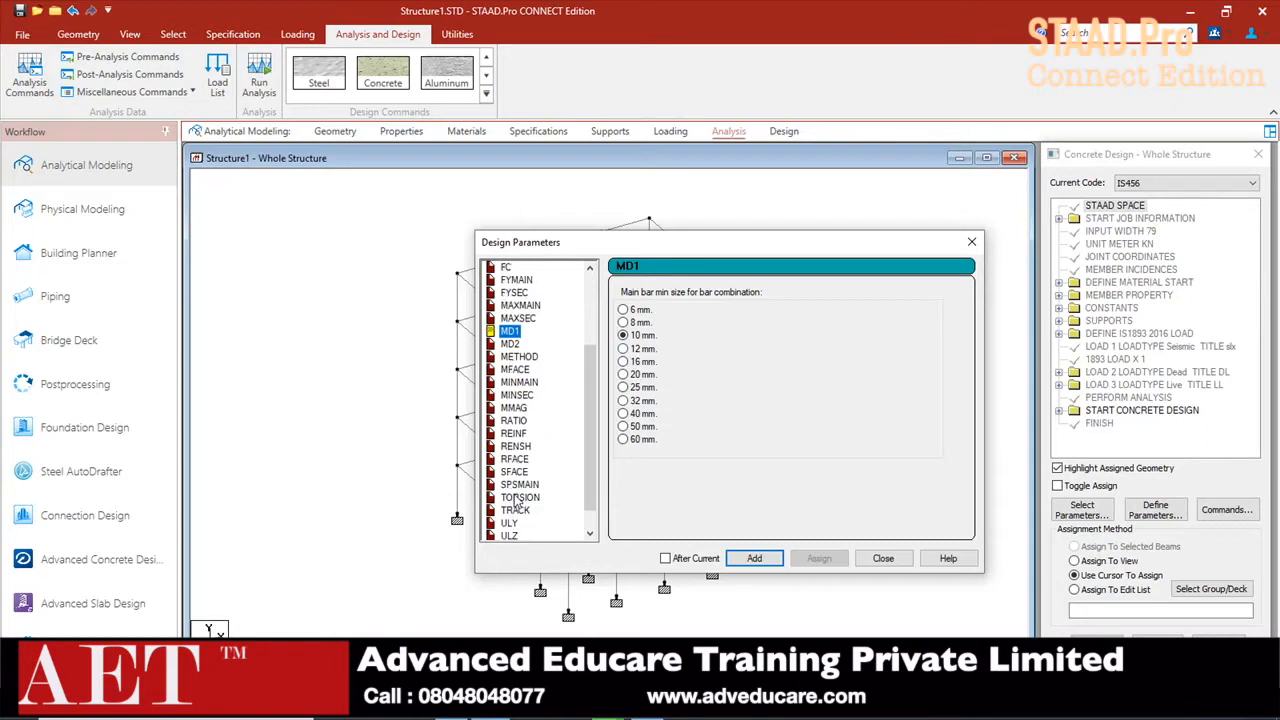
click(517, 405)
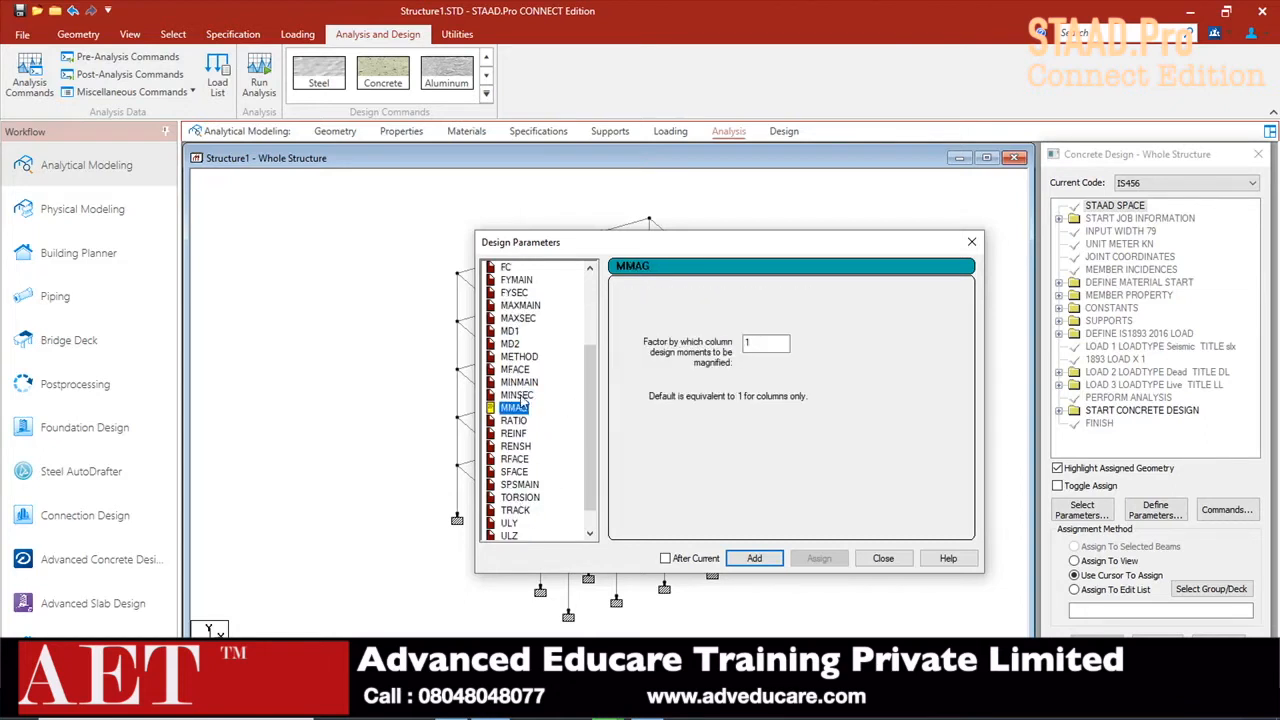
click(517, 395)
click(518, 382)
click(516, 369)
click(512, 343)
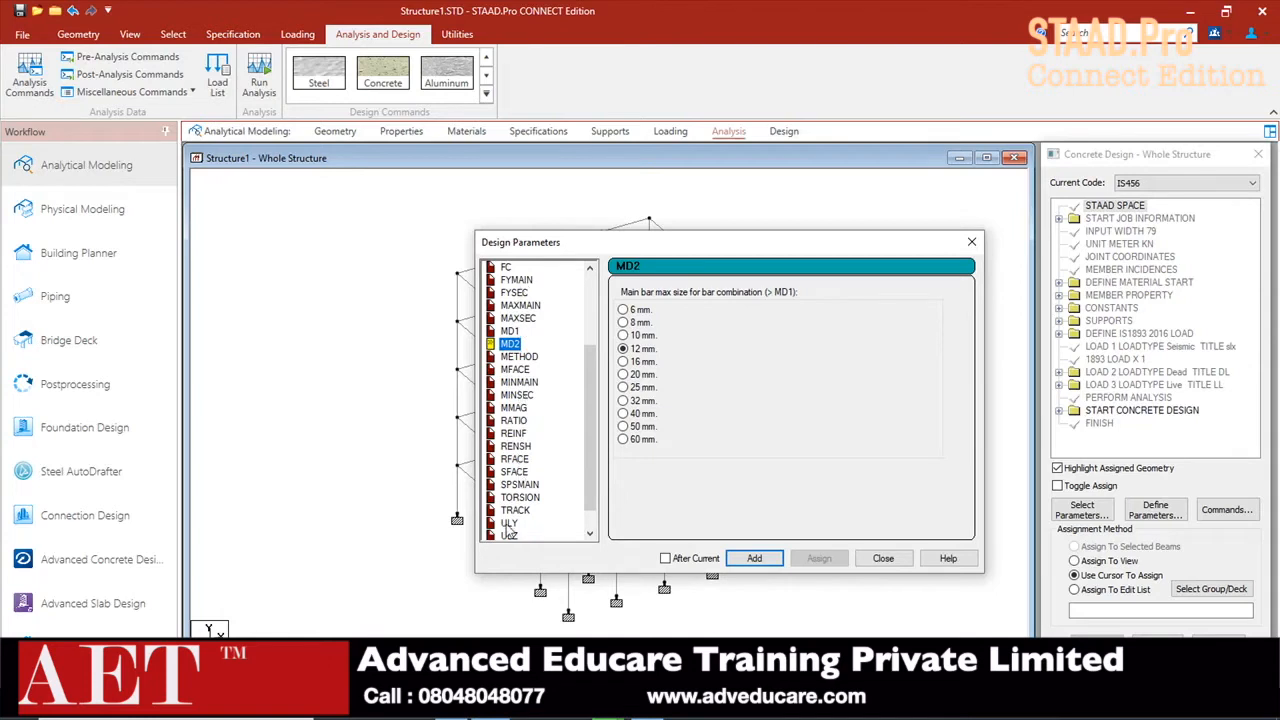
click(757, 560)
click(885, 560)
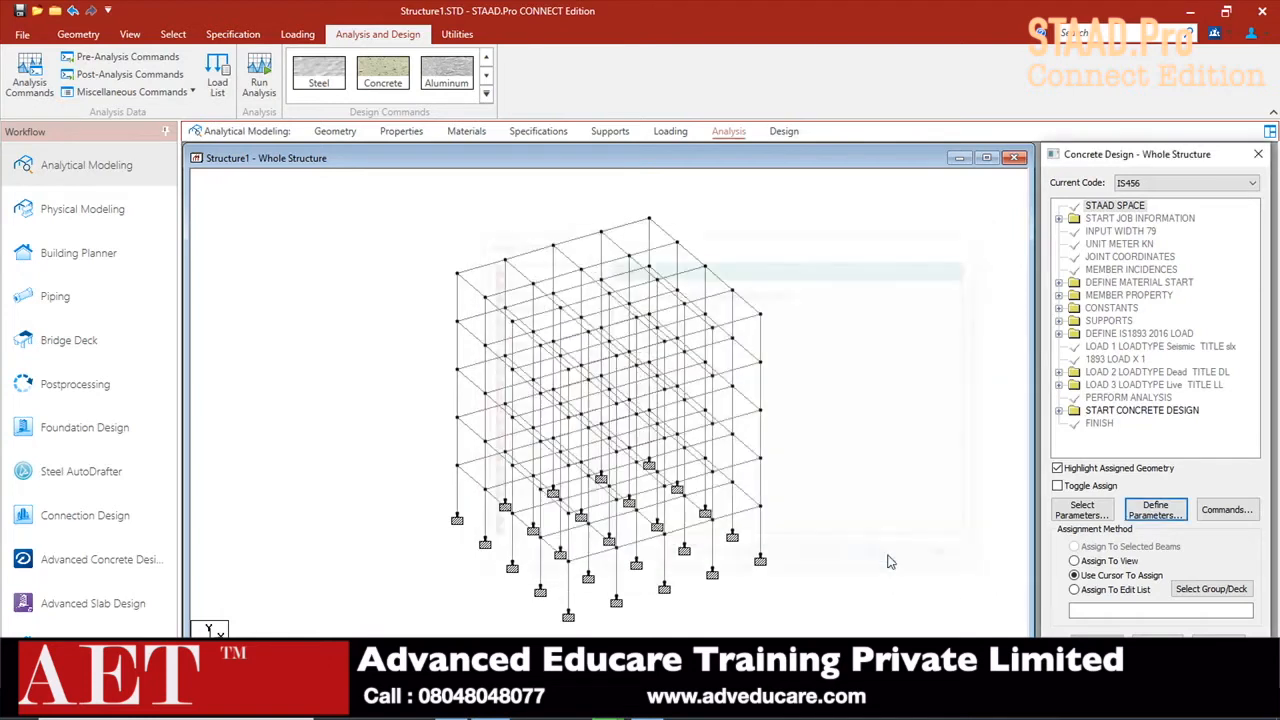
- Add the DESIGN BEAM, DESIGN COLUMN and TAKE OFF commands to the concrete design
click(1228, 510)
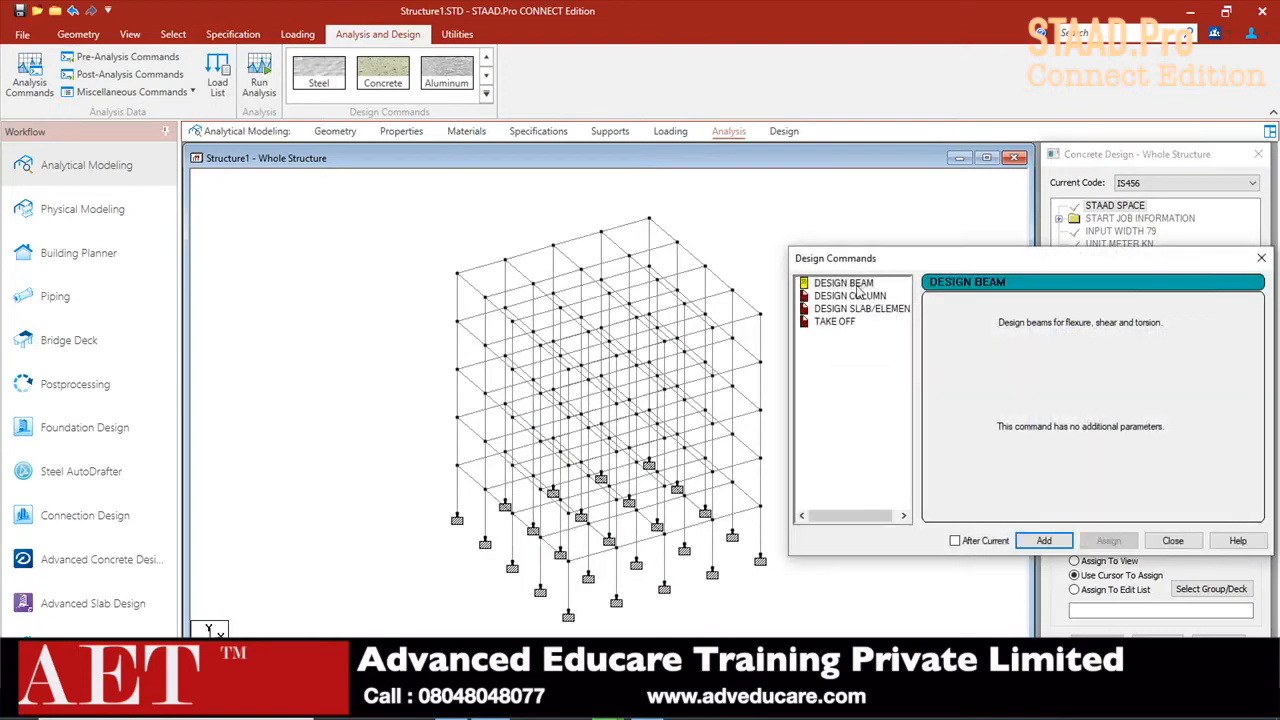
click(1043, 540)
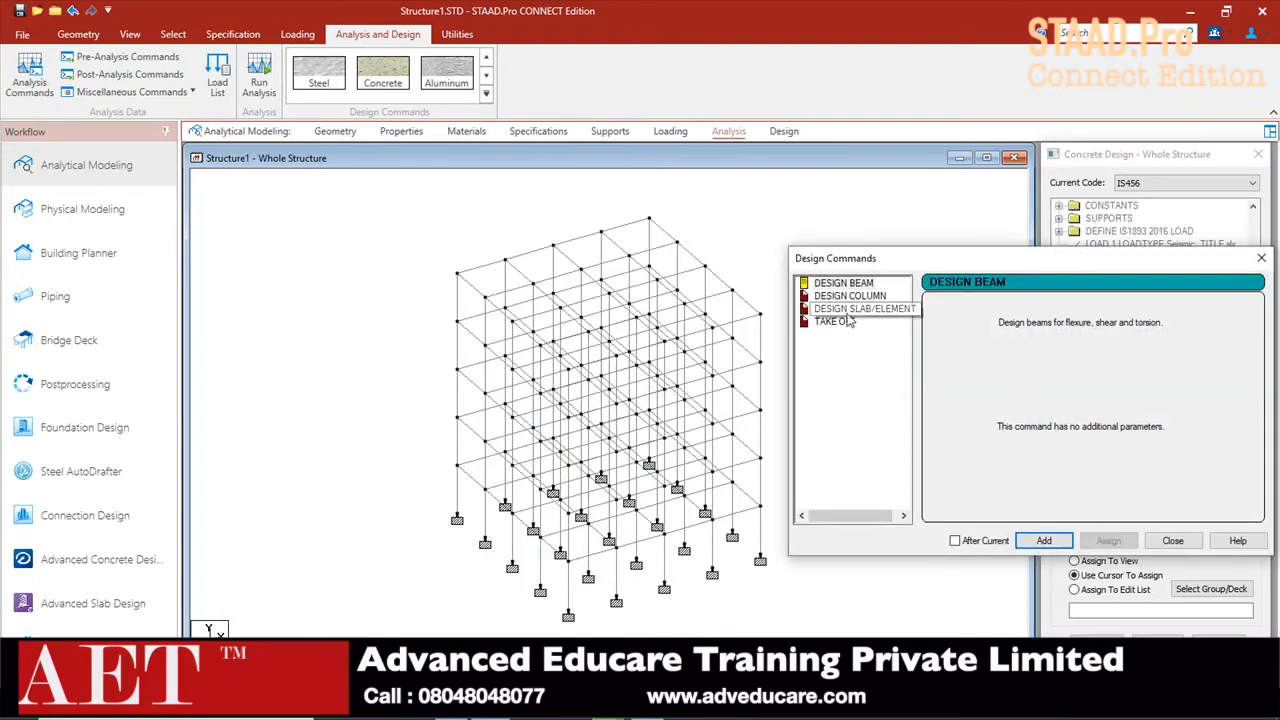
click(849, 296)
click(1042, 540)
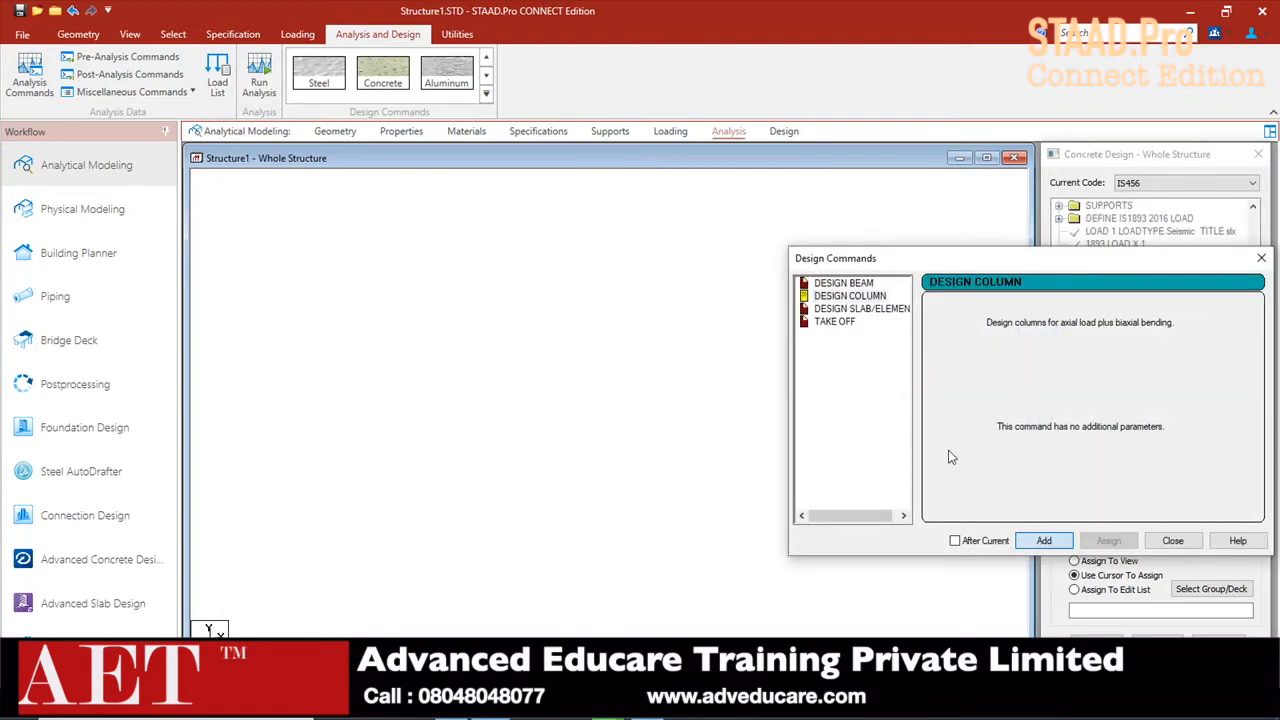
click(835, 321)
click(1043, 540)
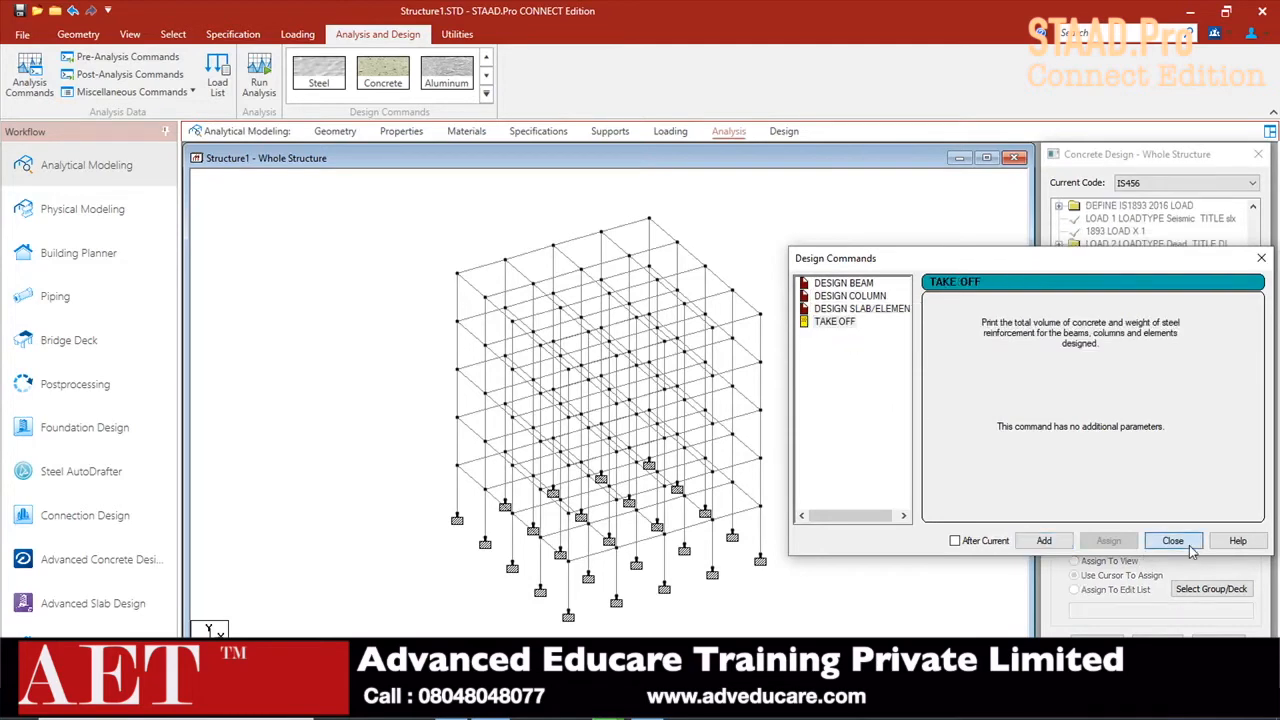
click(1172, 540)
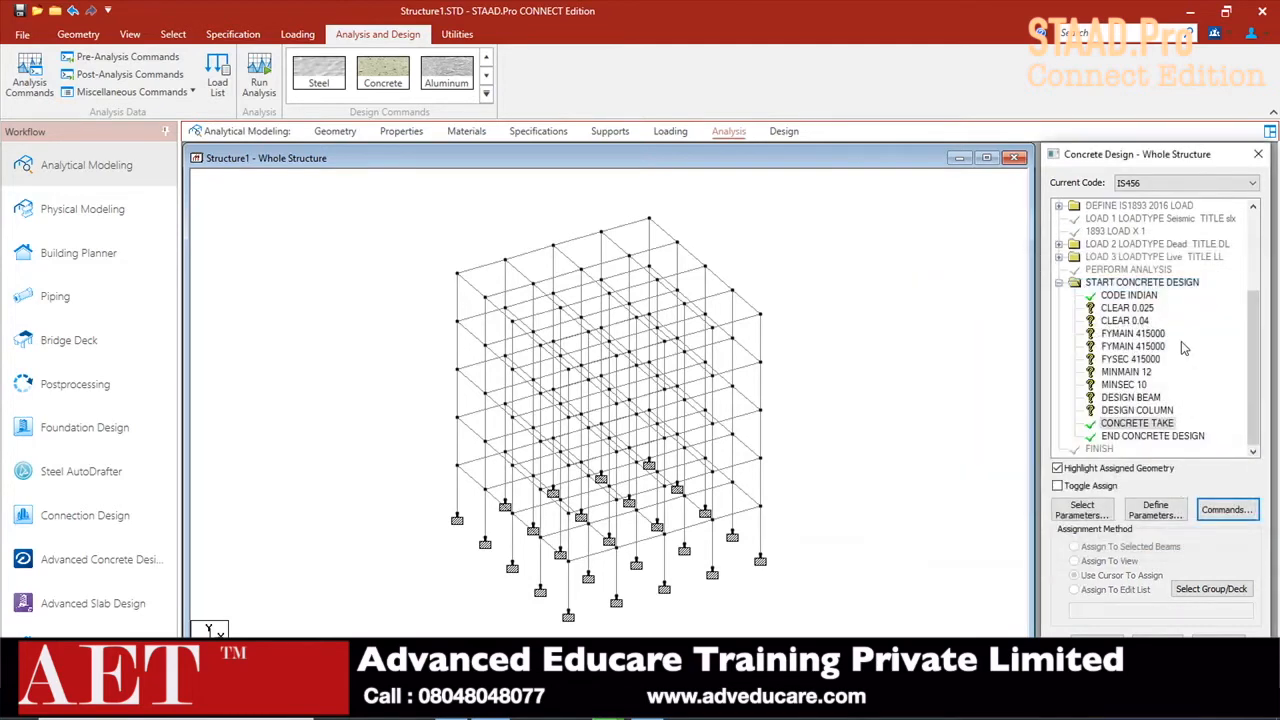
- Assign the CLEAR 0.025 parameter to all beams parallel to X and Z
click(1127, 309)
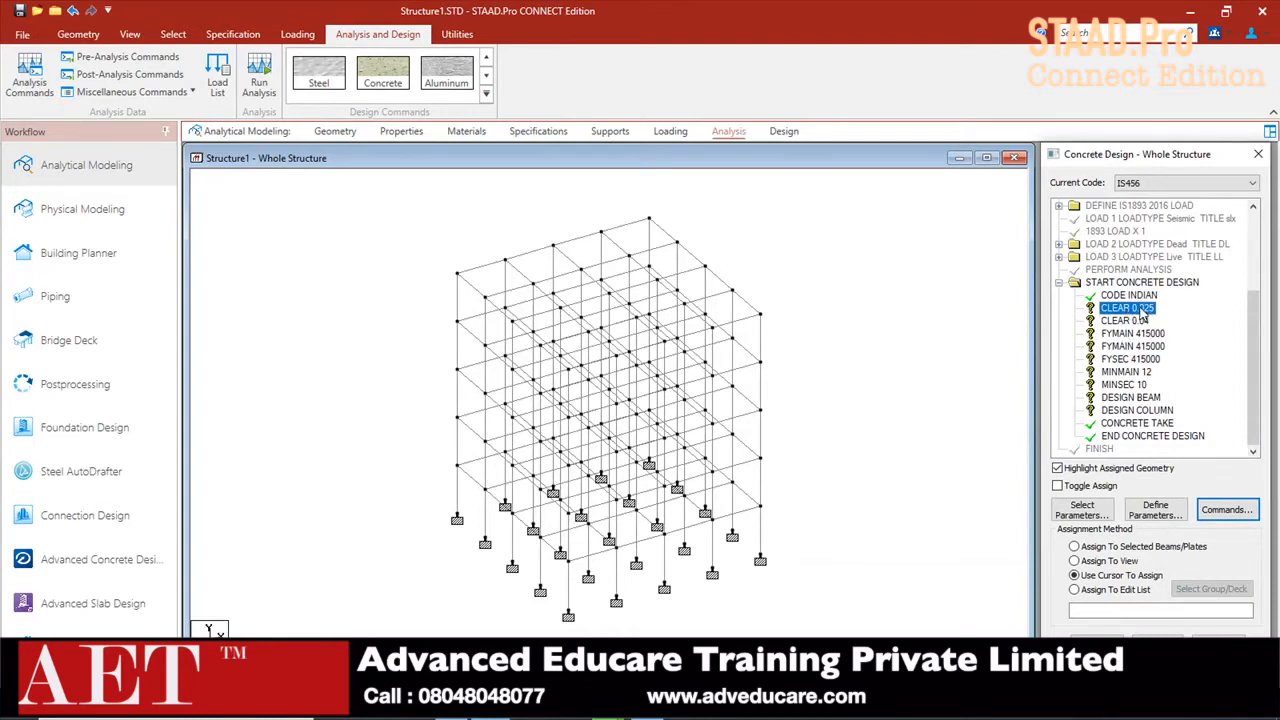
click(165, 37)
click(636, 56)
click(638, 79)
click(636, 56)
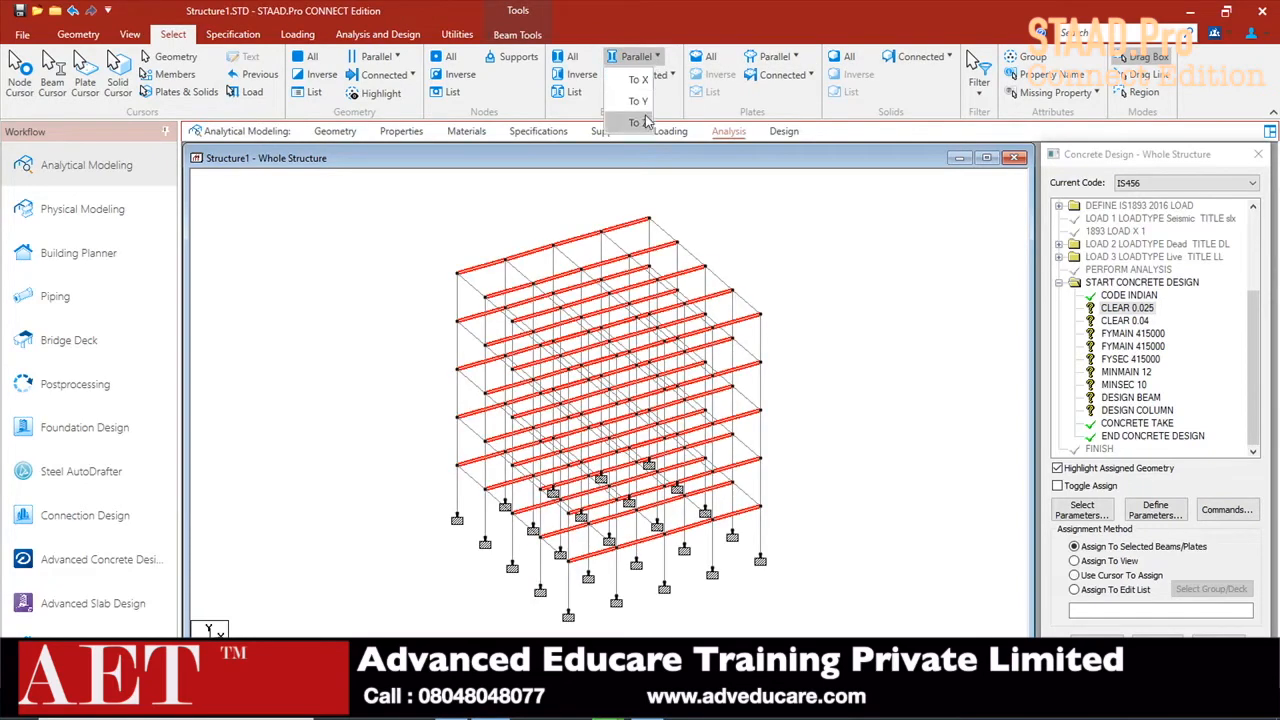
click(638, 122)
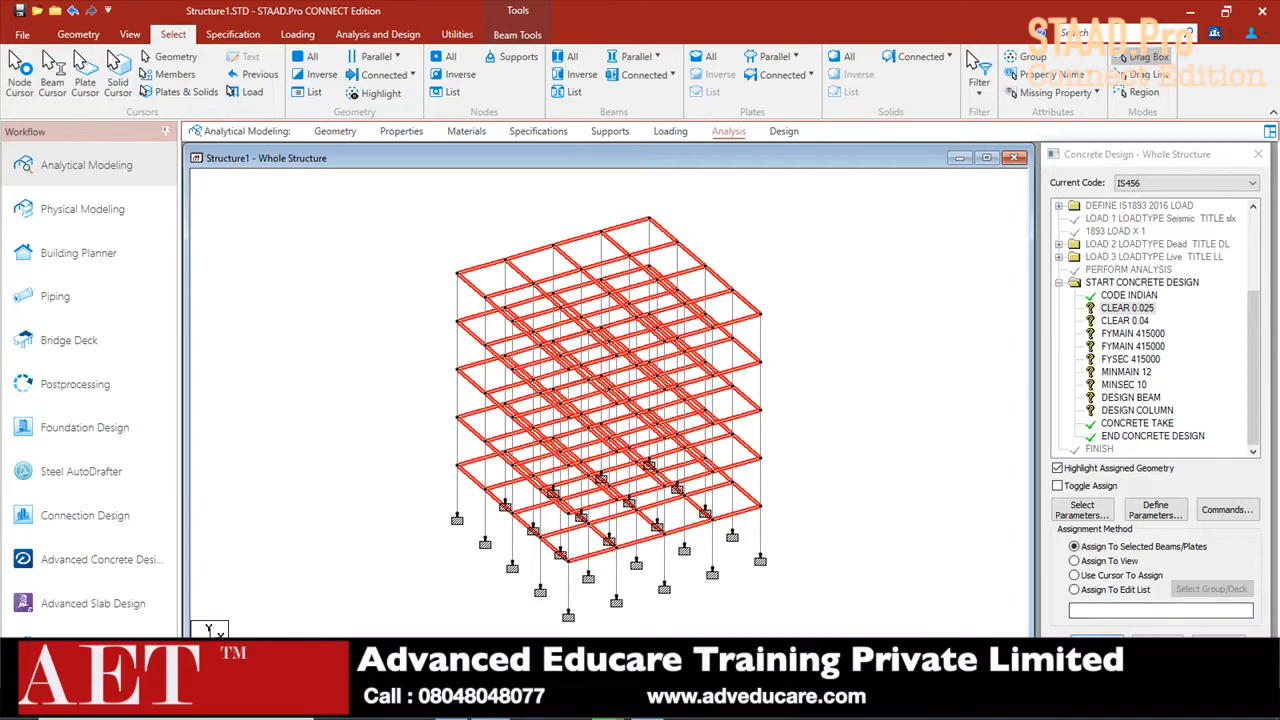
click(1095, 640)
click(1164, 445)
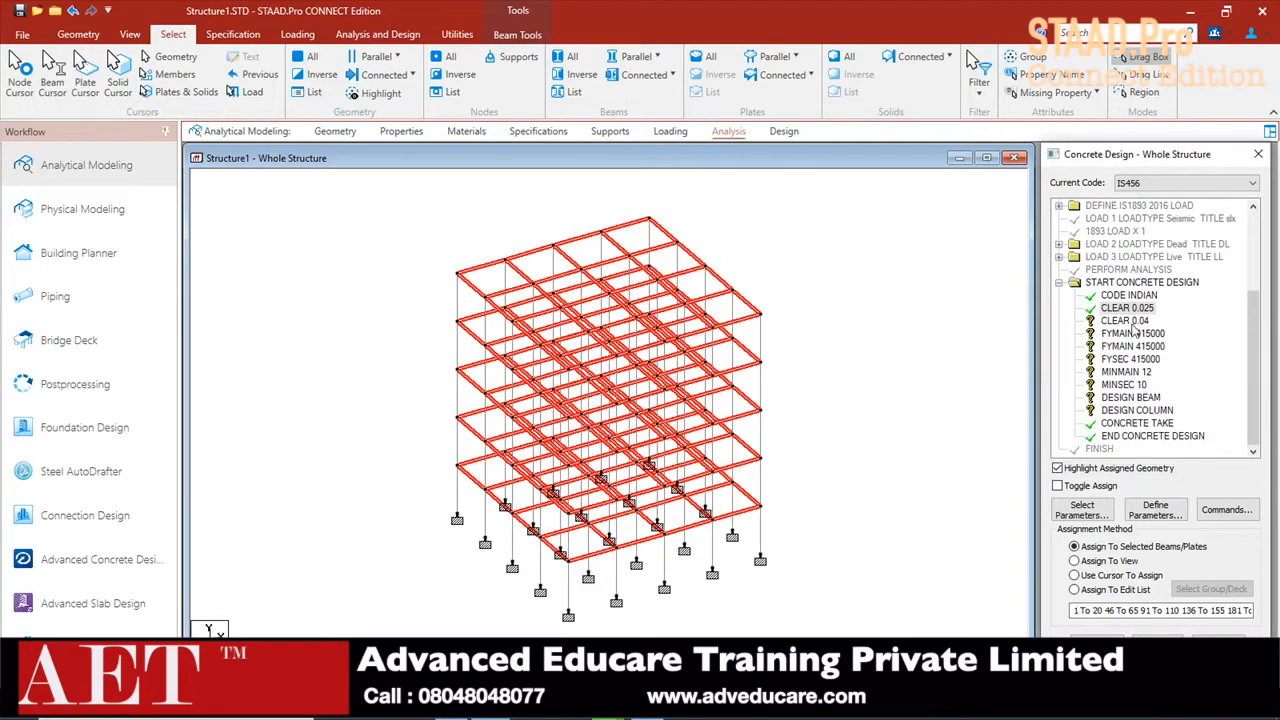
- Assign the CLEAR 0.04 parameter to all columns parallel to Y and clear the selection
click(1126, 321)
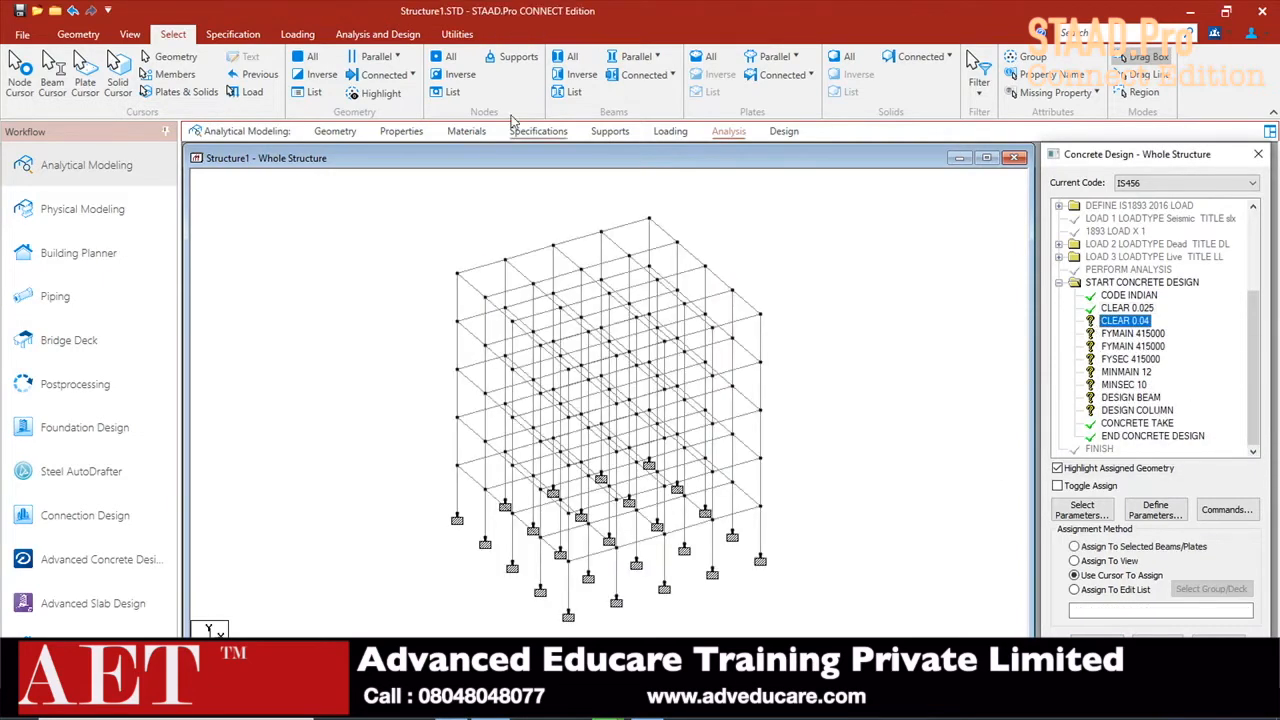
click(648, 62)
click(641, 100)
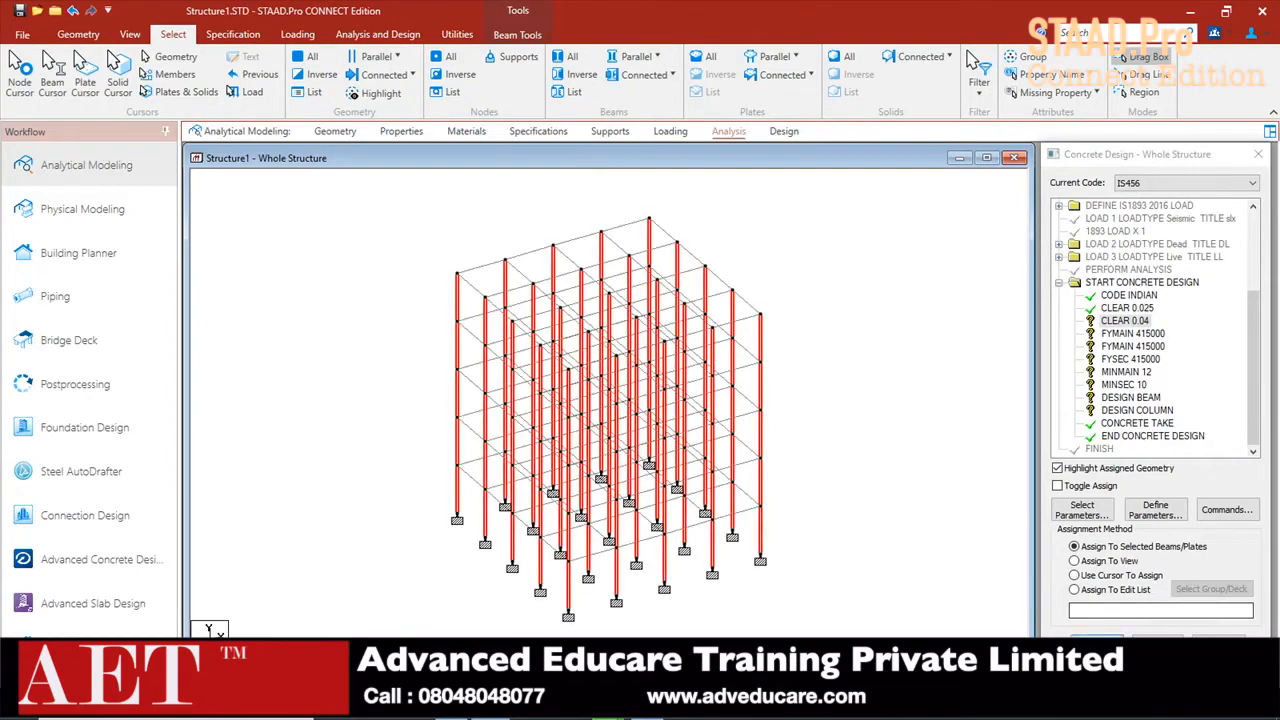
click(1096, 645)
click(1172, 446)
click(954, 379)
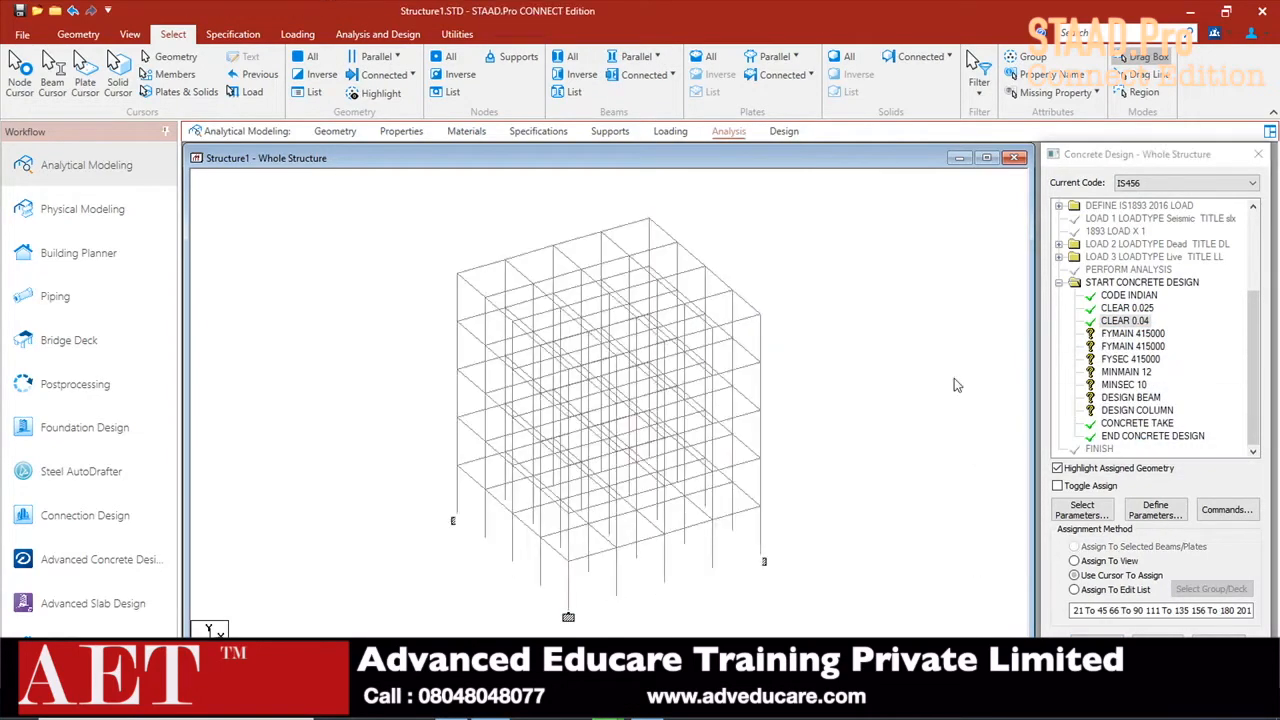
- Delete the duplicate FYMAIN 415000 parameter from the concrete design
click(1124, 335)
right_click(1112, 336)
click(1170, 357)
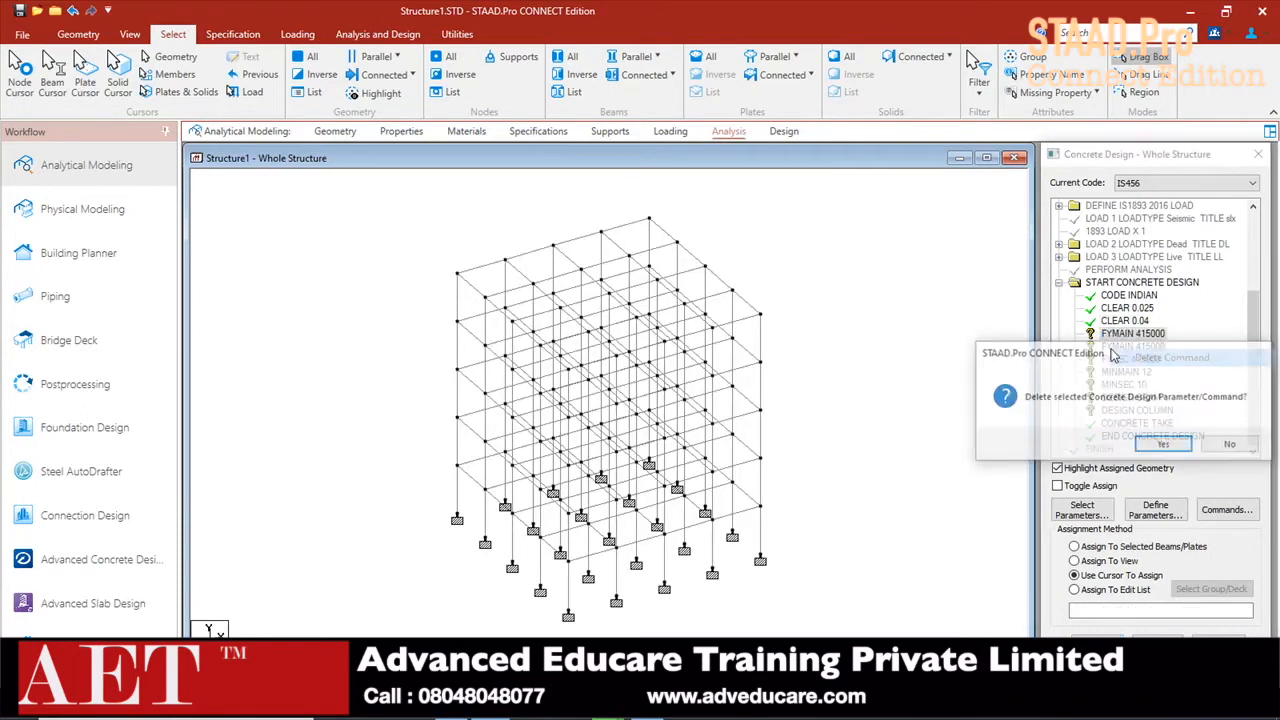
click(1163, 445)
- Assign the FYMAIN 415000 and FYSEC 415000 parameters to the whole structure with the Assign To View method
click(1133, 346)
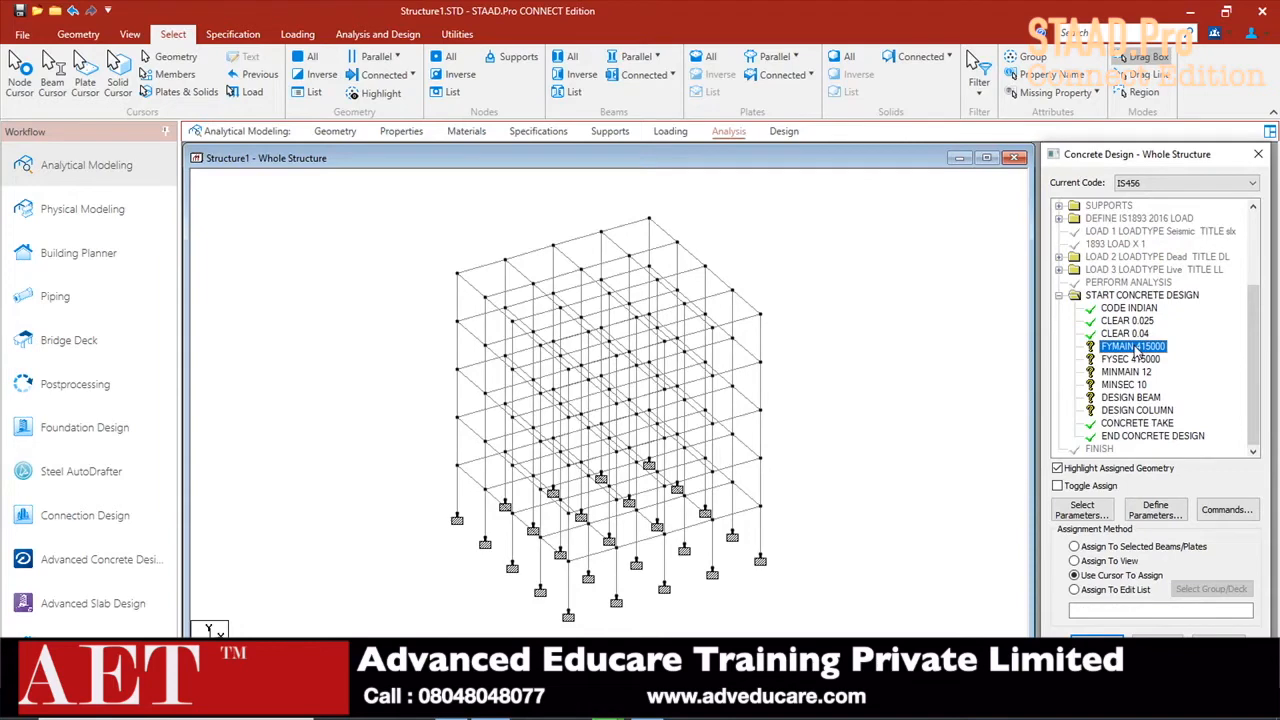
click(1110, 561)
click(1100, 636)
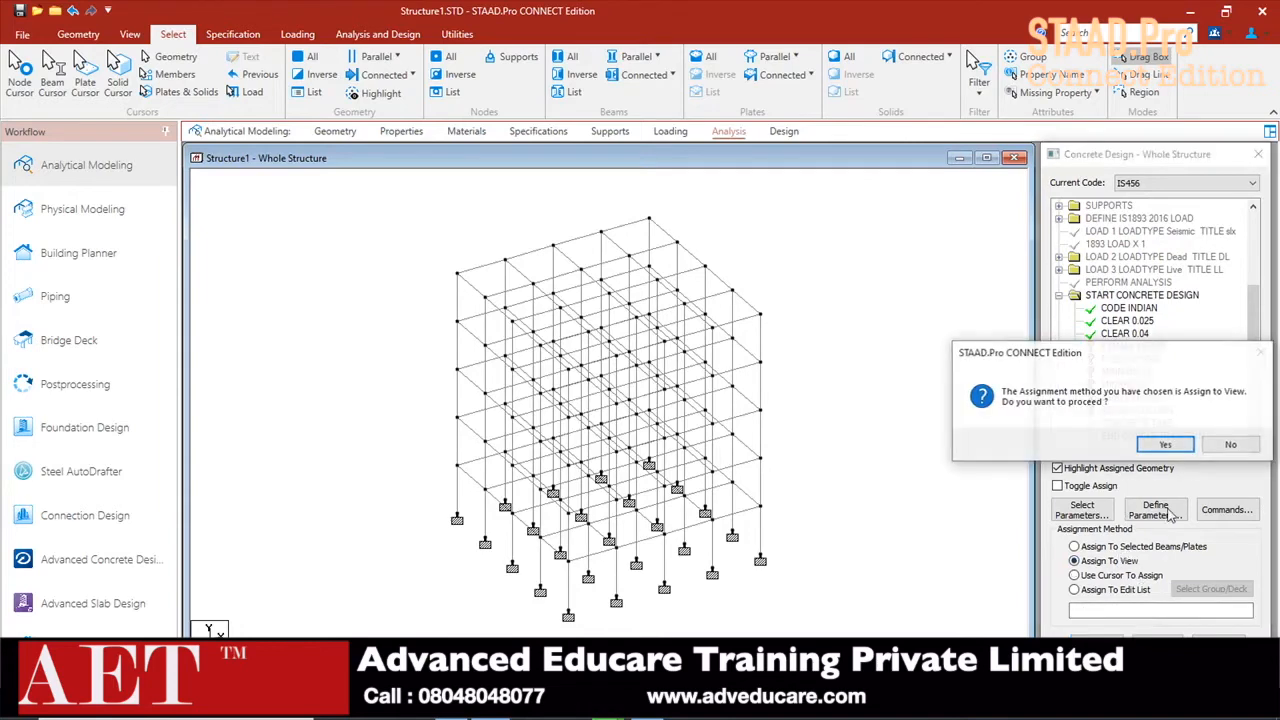
click(1165, 445)
click(1132, 359)
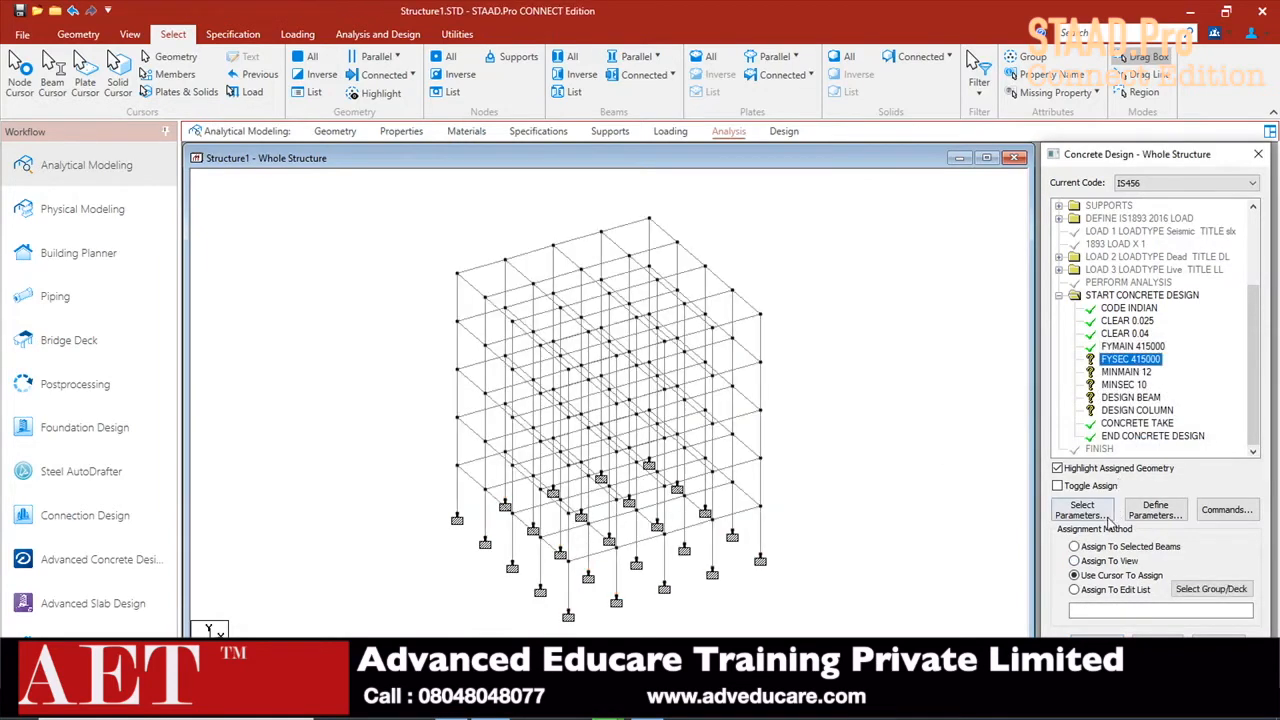
click(1110, 561)
click(1100, 636)
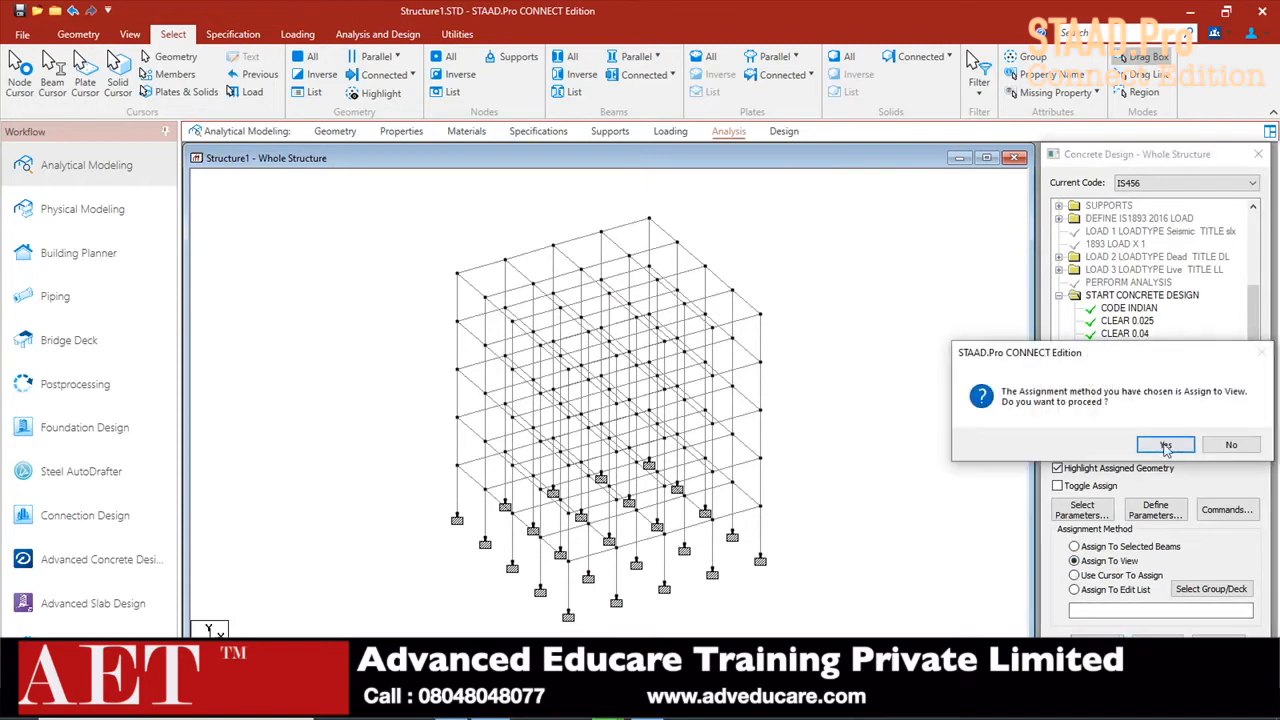
click(1167, 444)
- Assign the MINMAIN 12 parameter to the whole structure with the Assign To View method
click(1126, 372)
click(1110, 561)
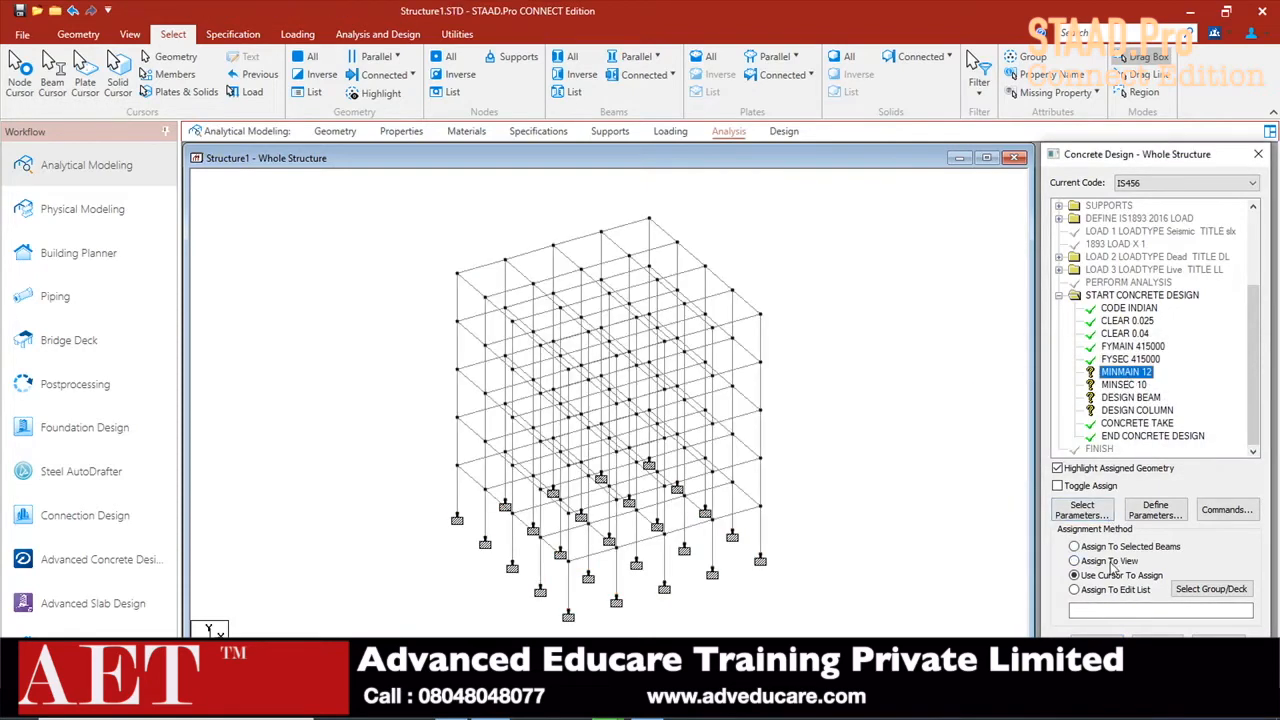
click(1100, 636)
click(1165, 444)
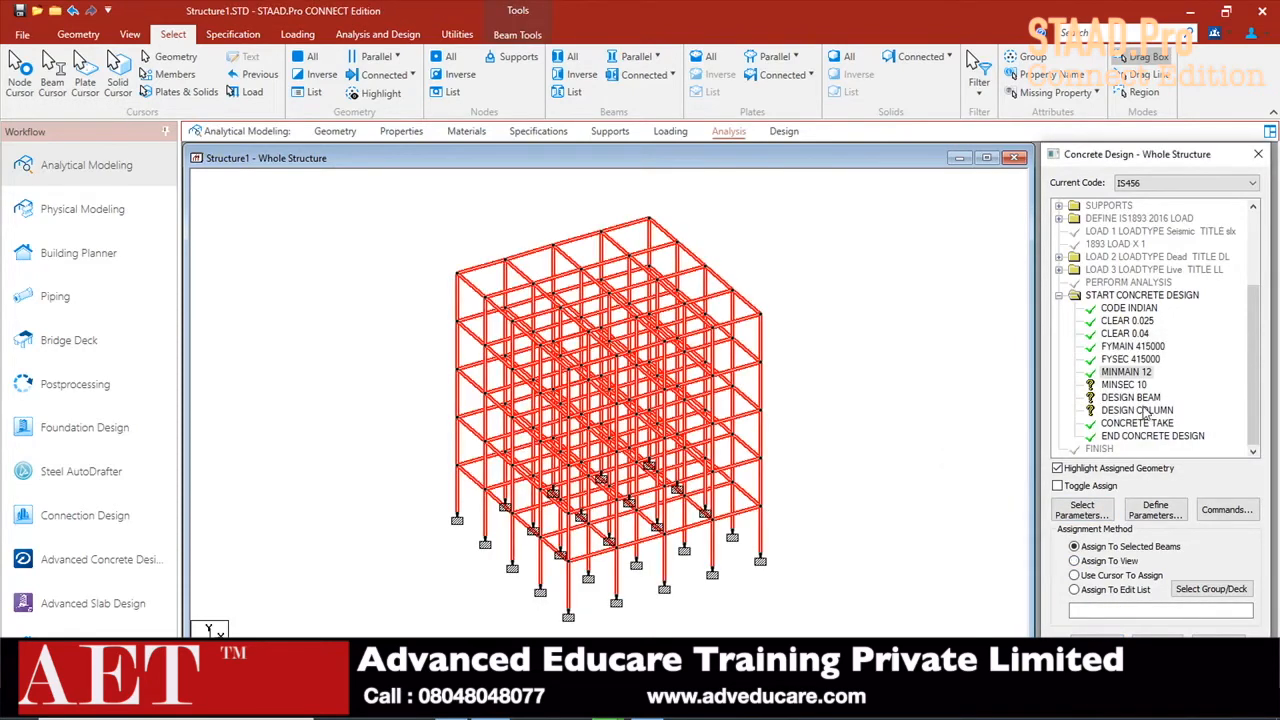
- Assign the MINSEC 10 parameter to the whole structure with the Assign To View method
click(1124, 385)
click(1110, 561)
click(1100, 636)
click(1165, 444)
- Assign the DESIGN BEAM command to all beams parallel to X and Z with the Assign To Selected Beams method
click(1130, 397)
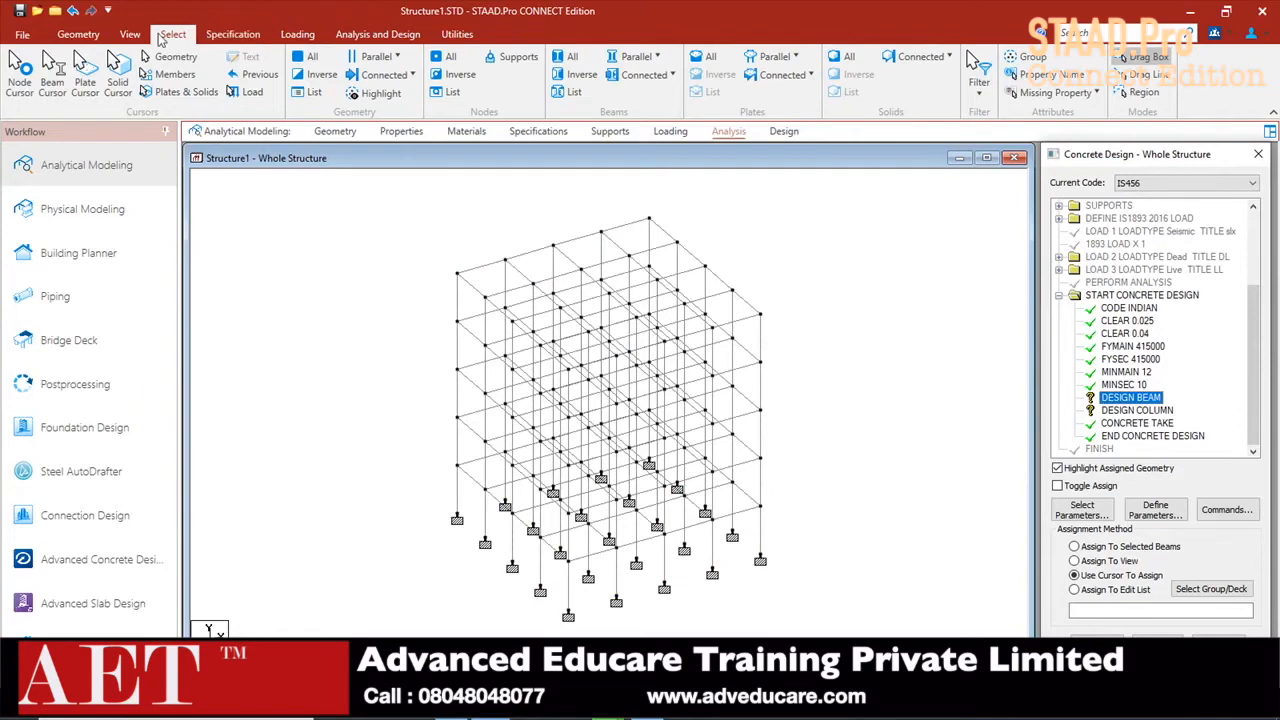
click(130, 34)
click(173, 34)
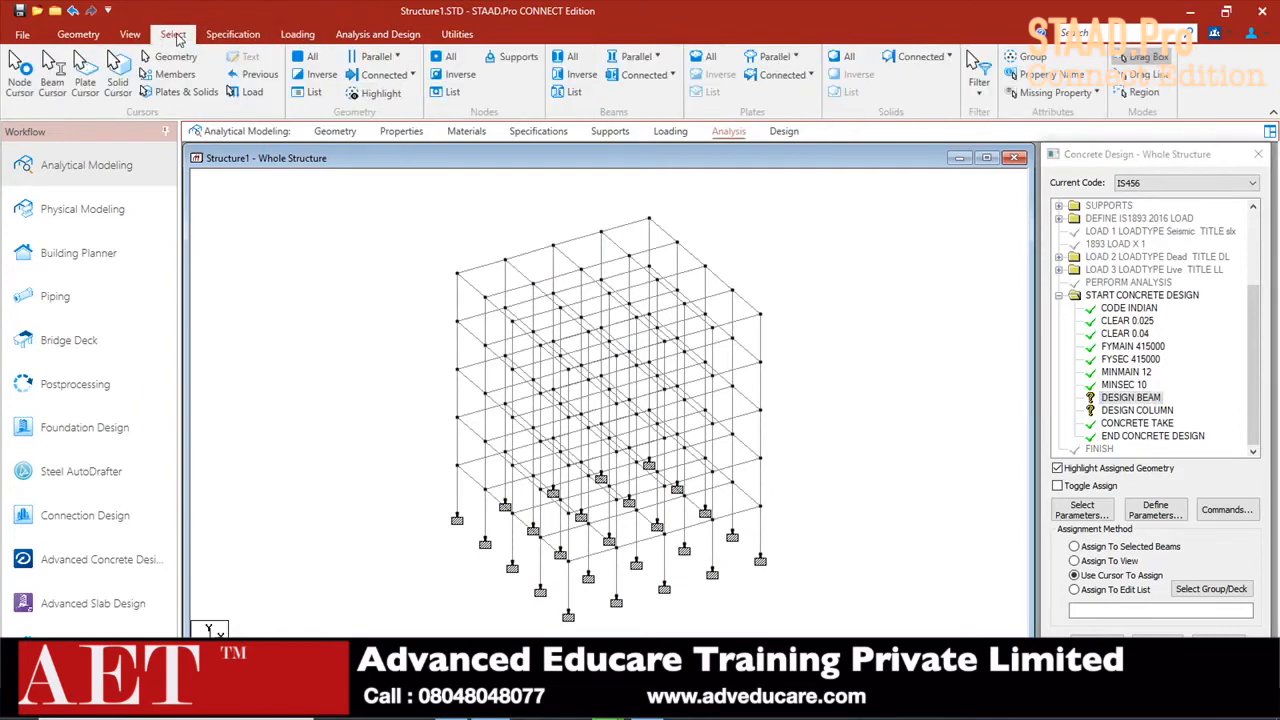
click(650, 56)
click(638, 79)
click(650, 56)
click(638, 122)
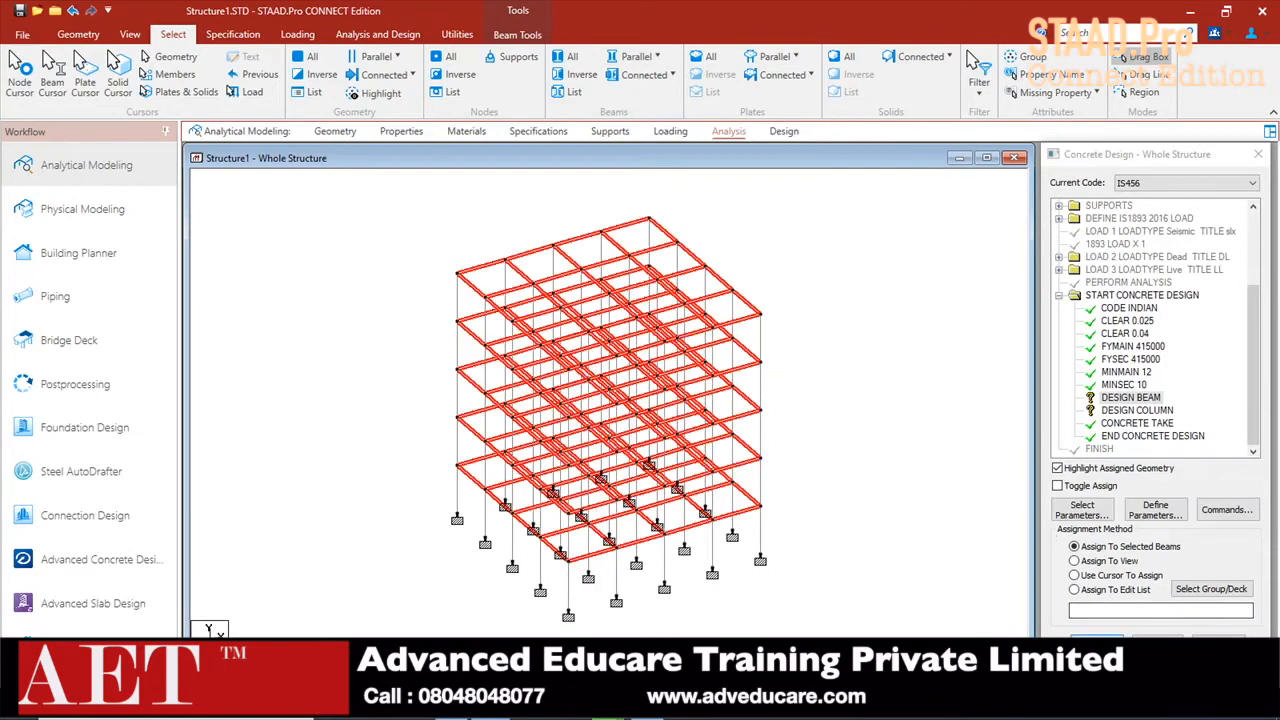
click(1097, 638)
click(1164, 446)
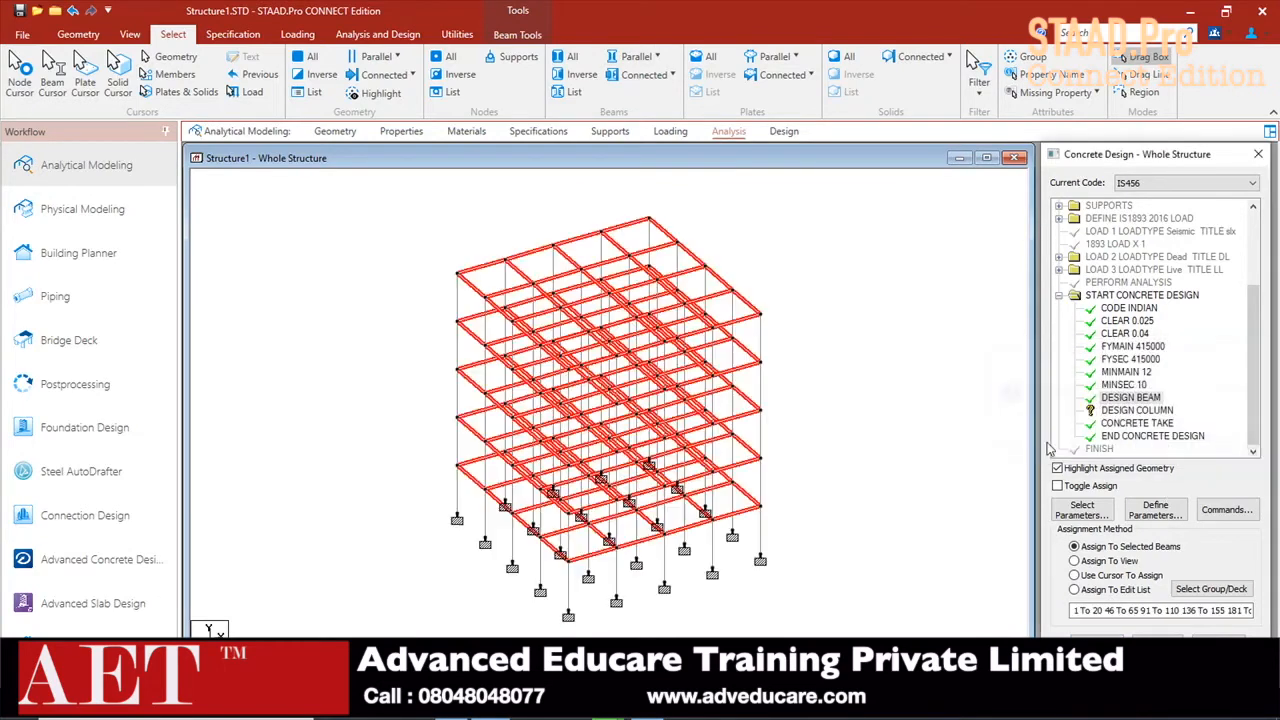
- Assign the DESIGN COLUMN command to all columns parallel to Y and clear the selection
click(1137, 412)
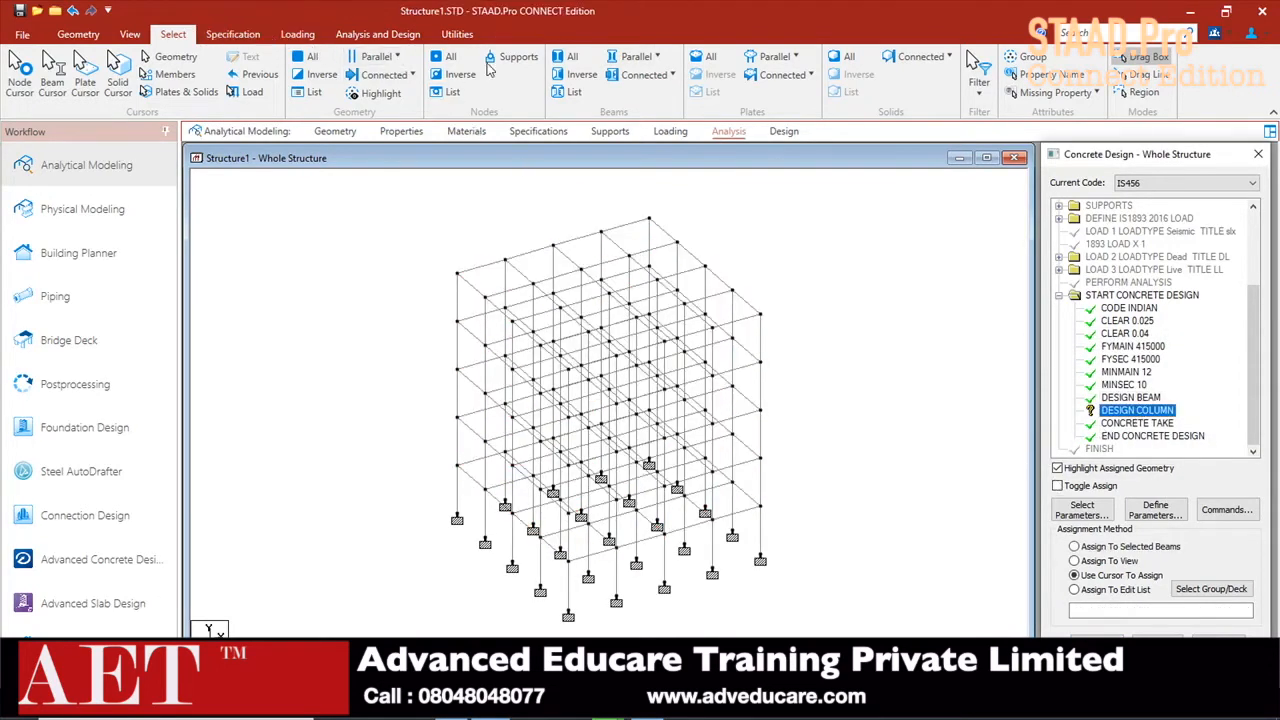
click(636, 57)
click(638, 104)
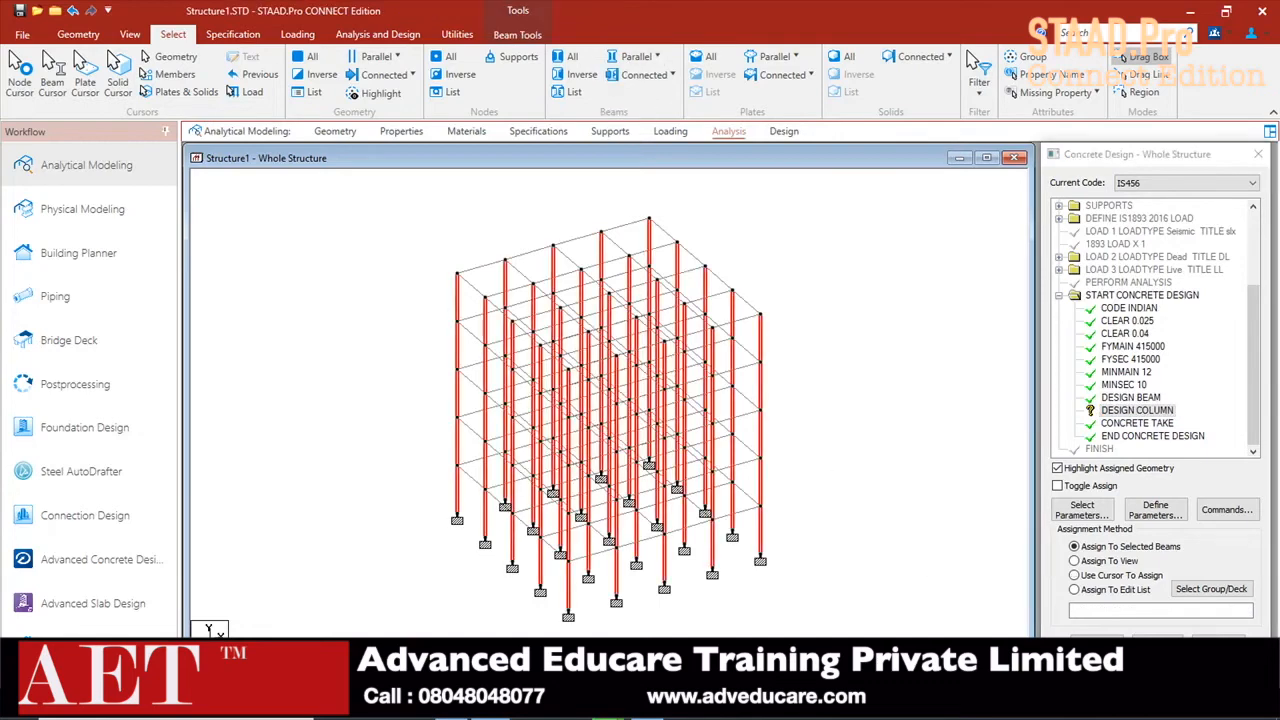
click(1098, 643)
click(1165, 448)
click(970, 348)
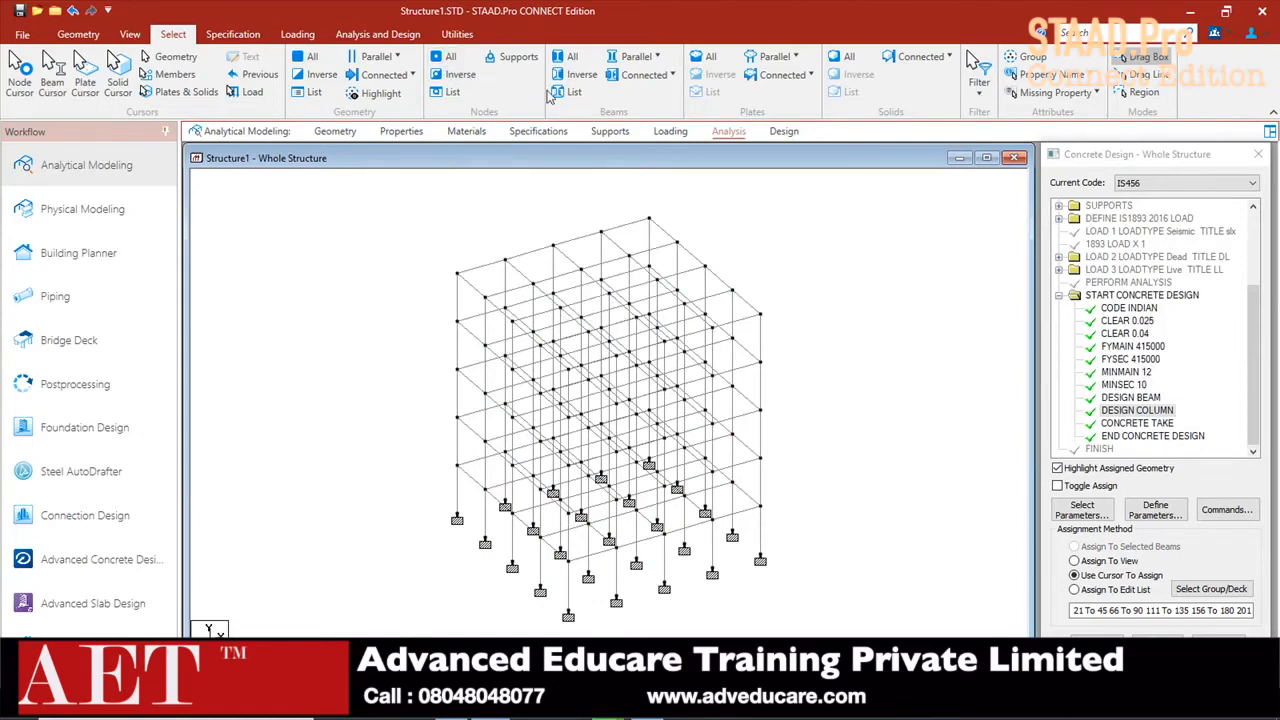
- Run the analysis, saving the modified structure, and finish with Stay in Modeling Mode
click(728, 135)
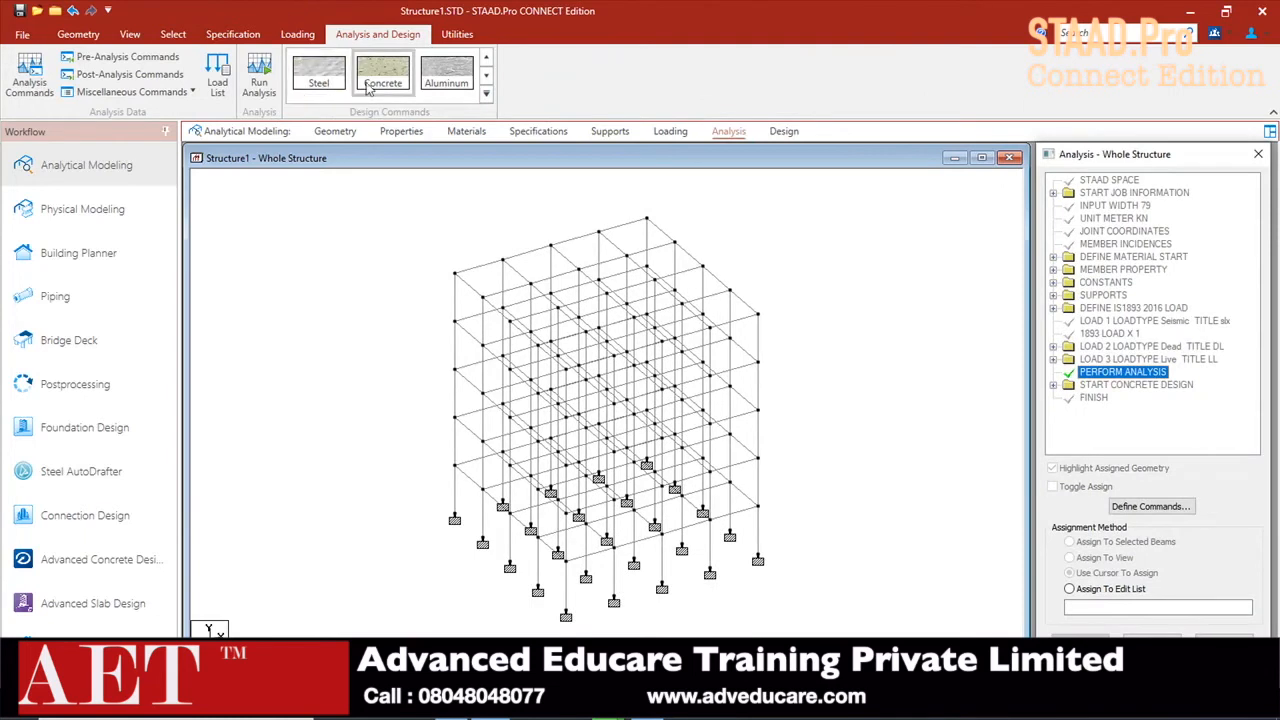
click(259, 80)
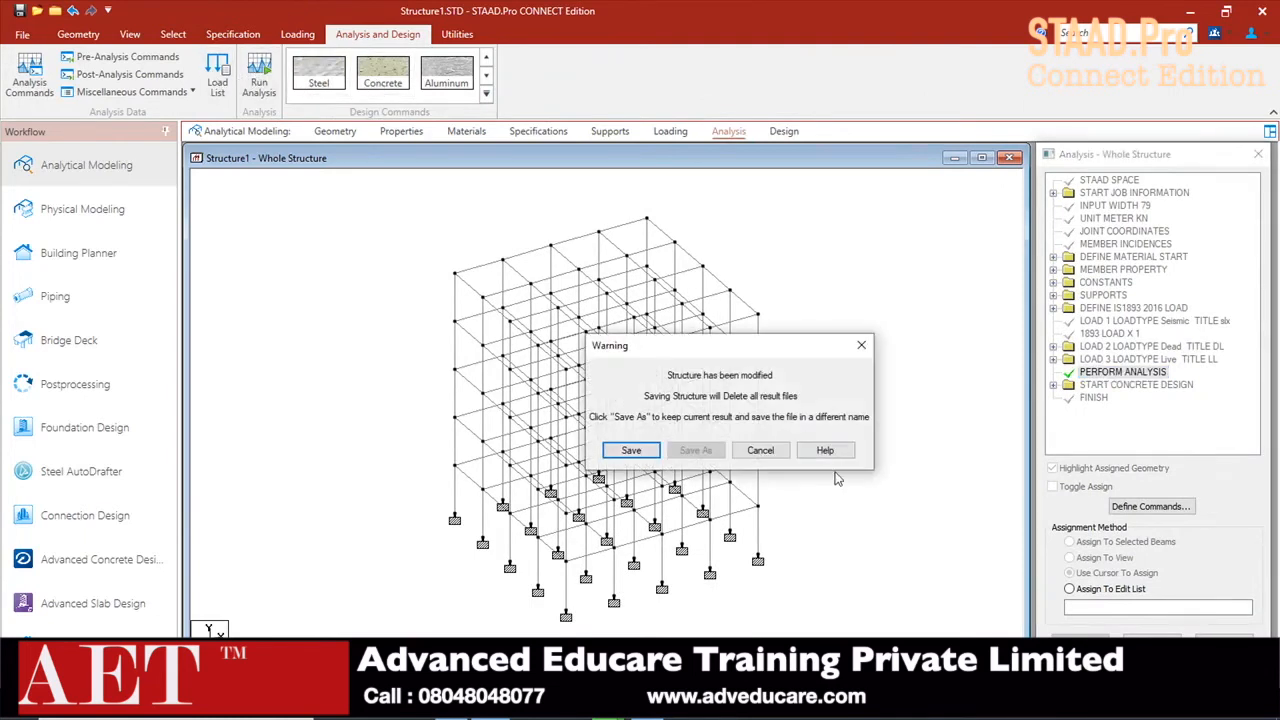
click(632, 452)
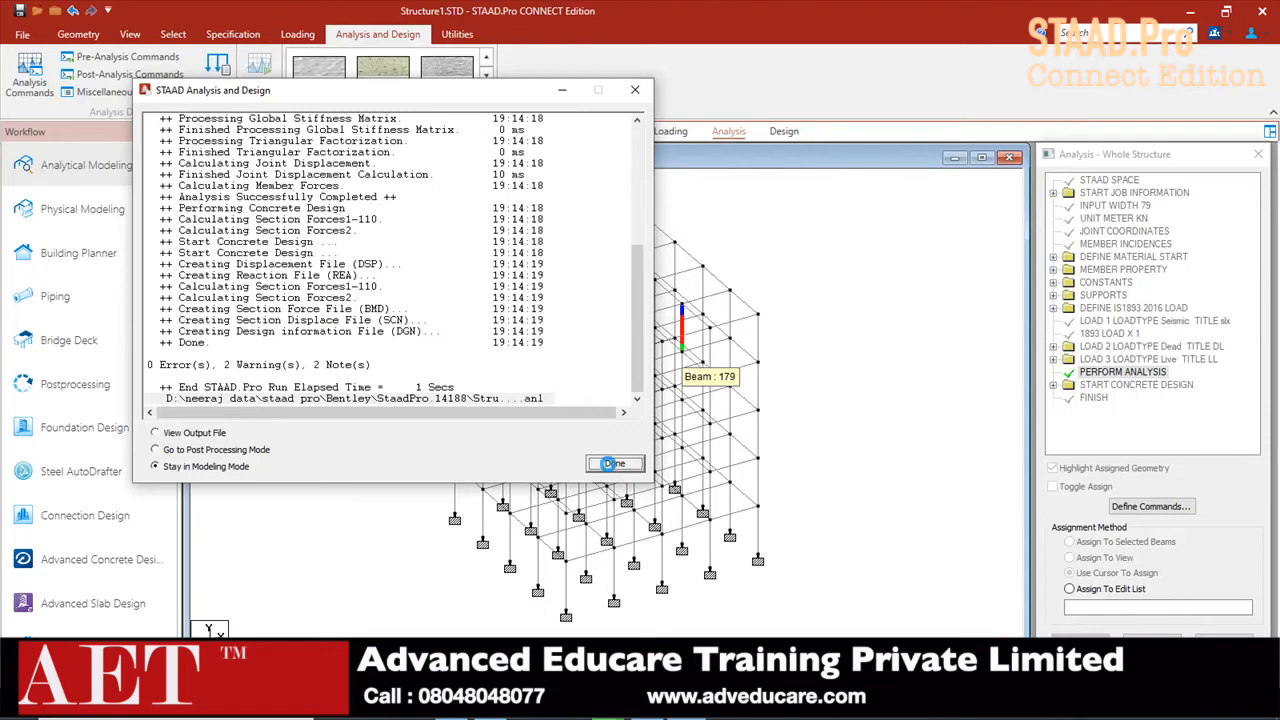
click(616, 463)
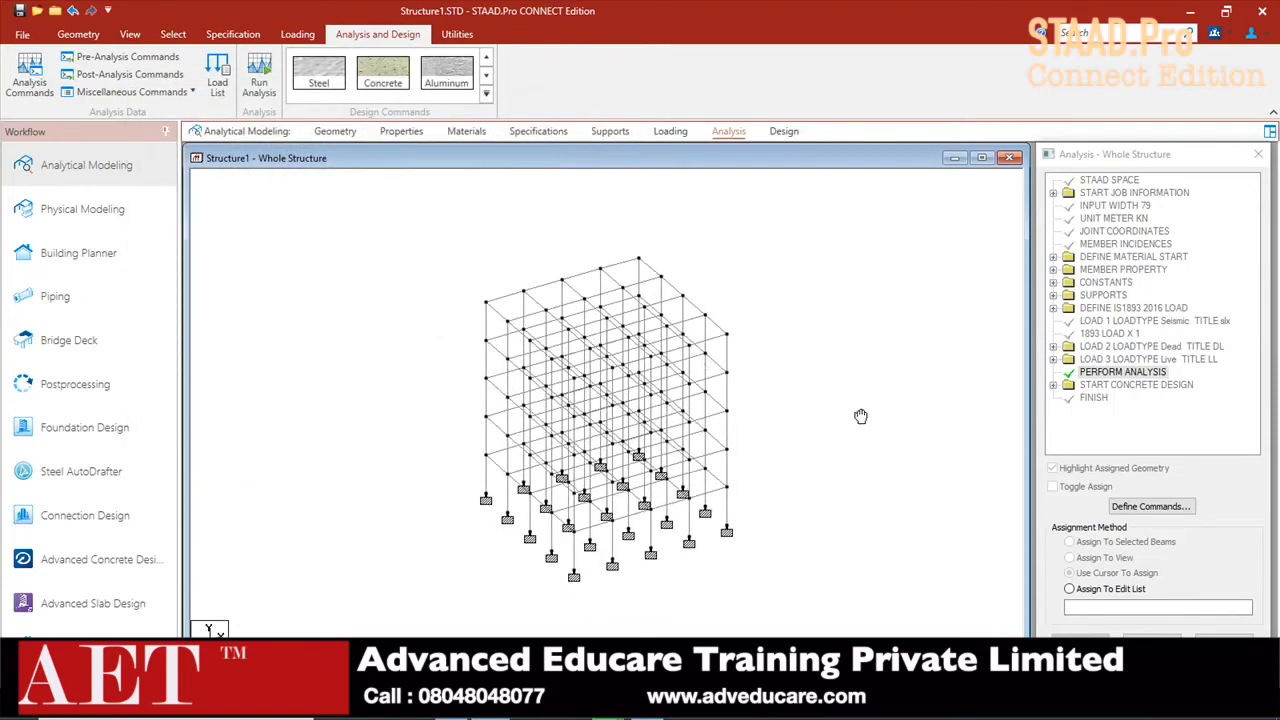
- Open the concrete design results of beam 17, the first roof-level beam at the front corner of the frame
middle_drag(855, 410, 790, 412)
scroll(485, 362, up, 5)
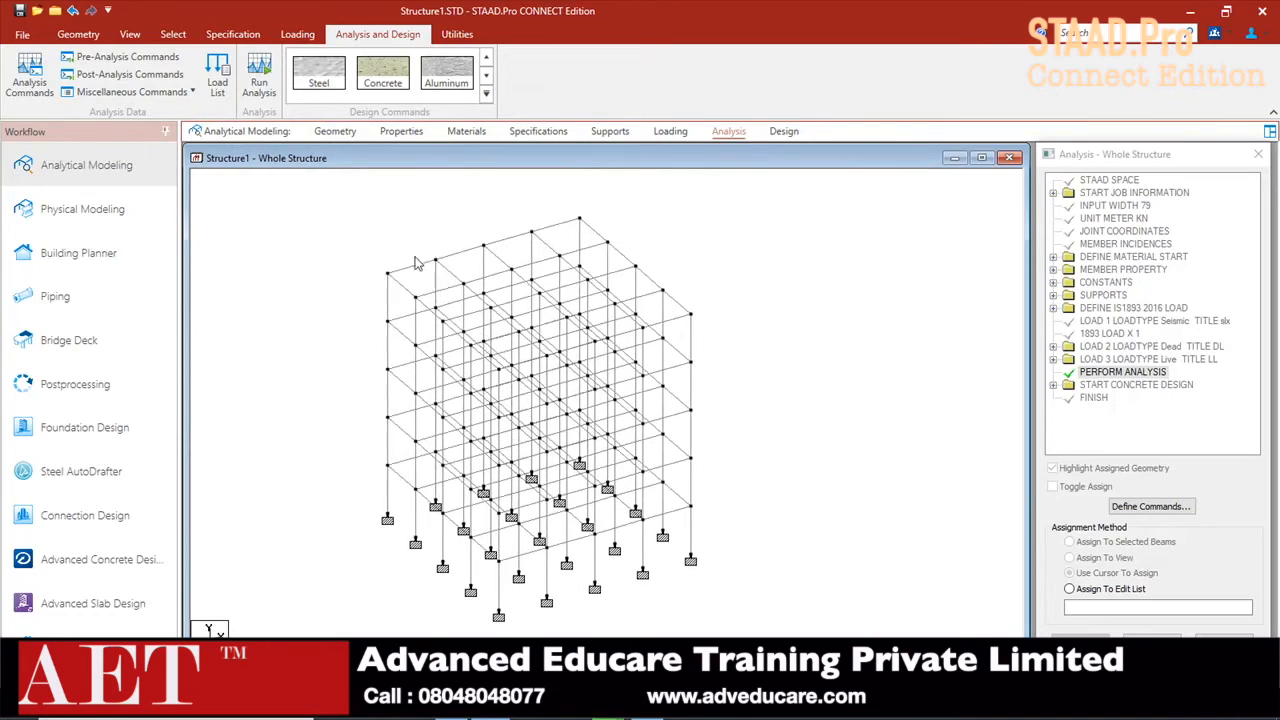
scroll(430, 280, up, 4)
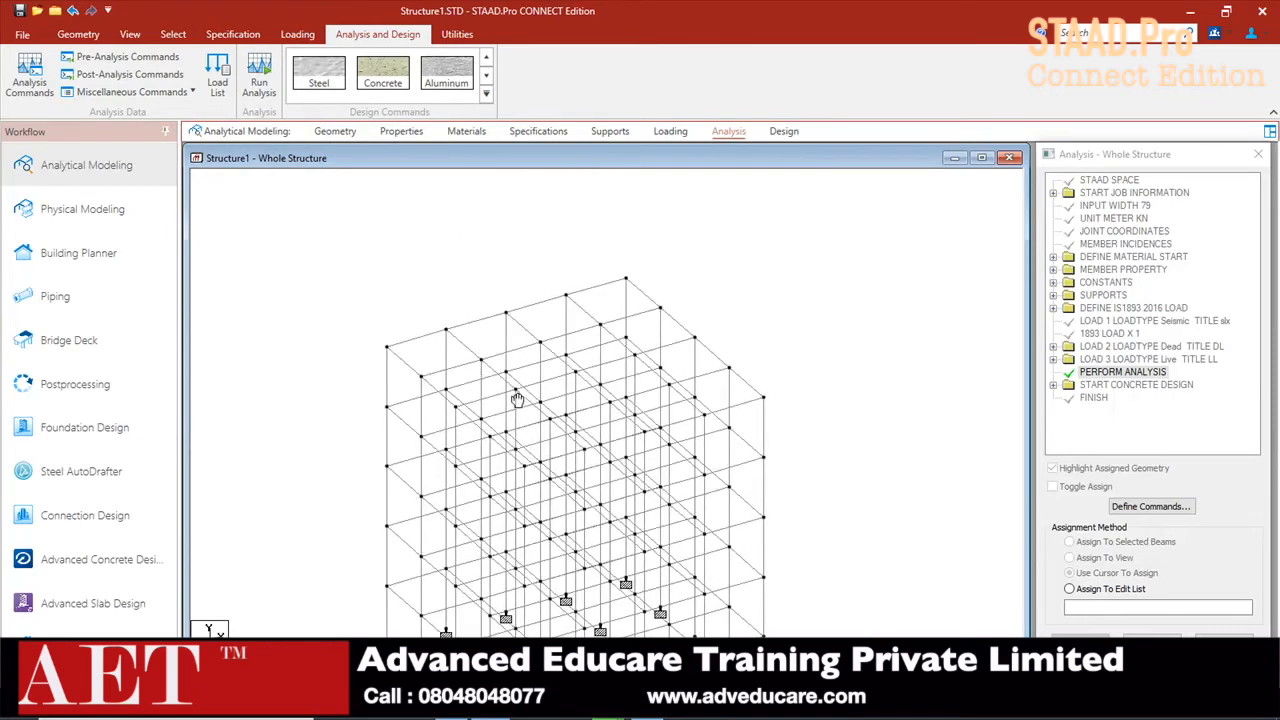
double_click(422, 340)
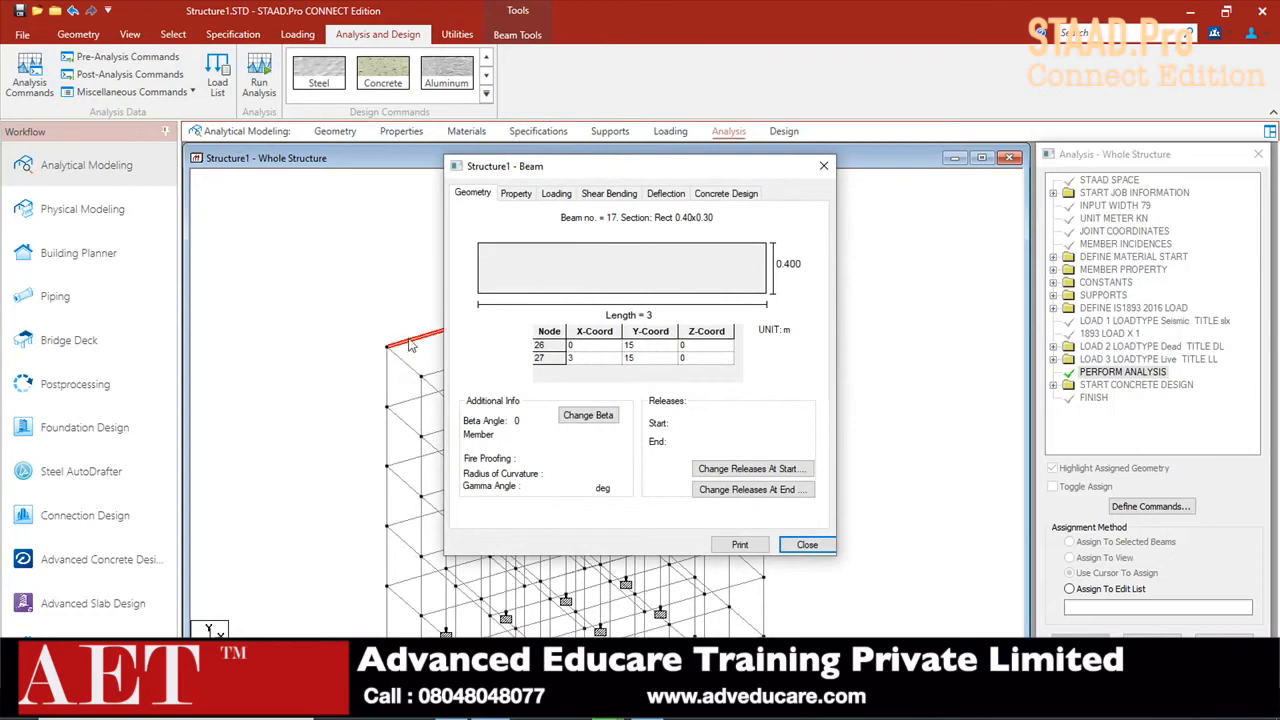
click(726, 196)
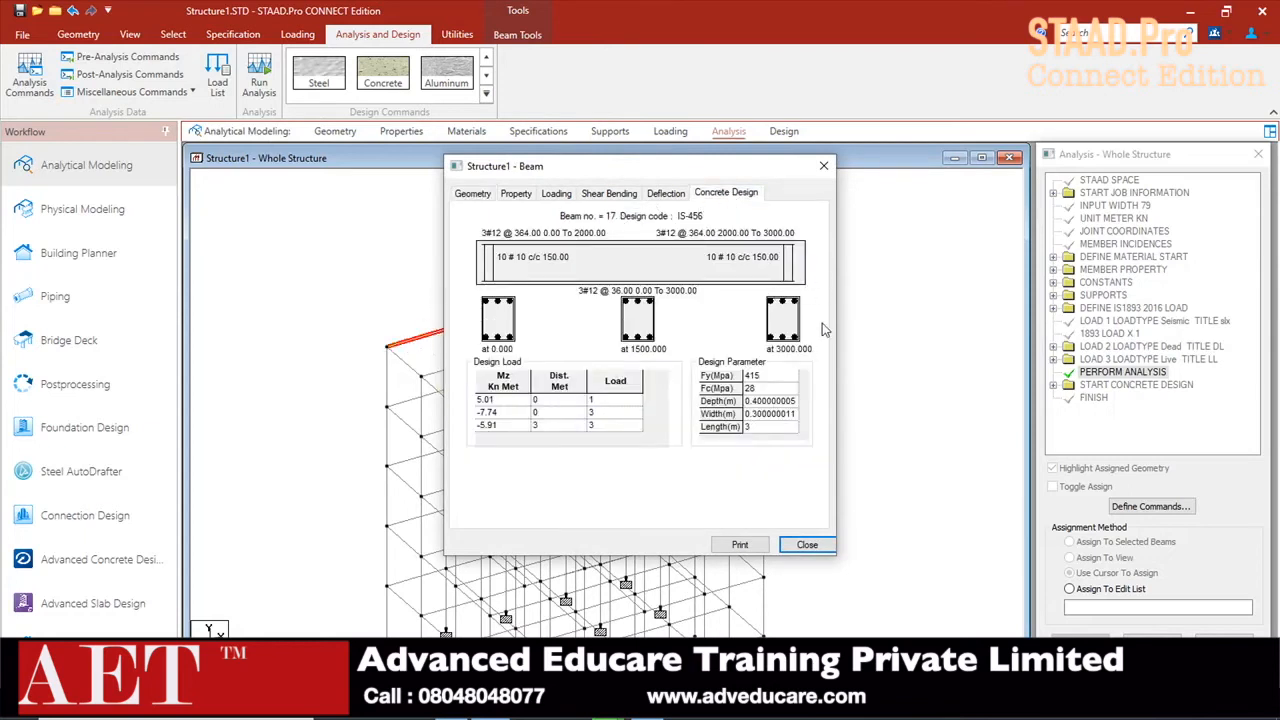
- Print the beam's concrete design to PDF as CROSS SECTION on the Desktop and close the beam query
click(748, 547)
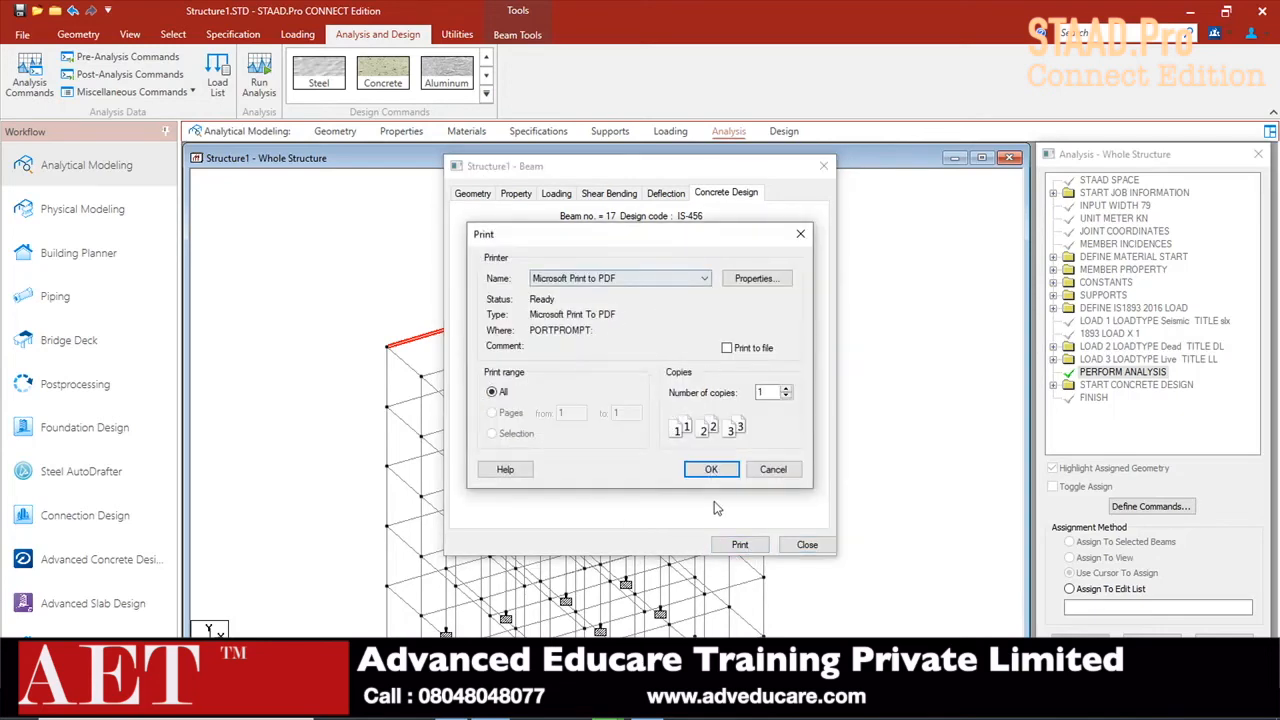
click(710, 470)
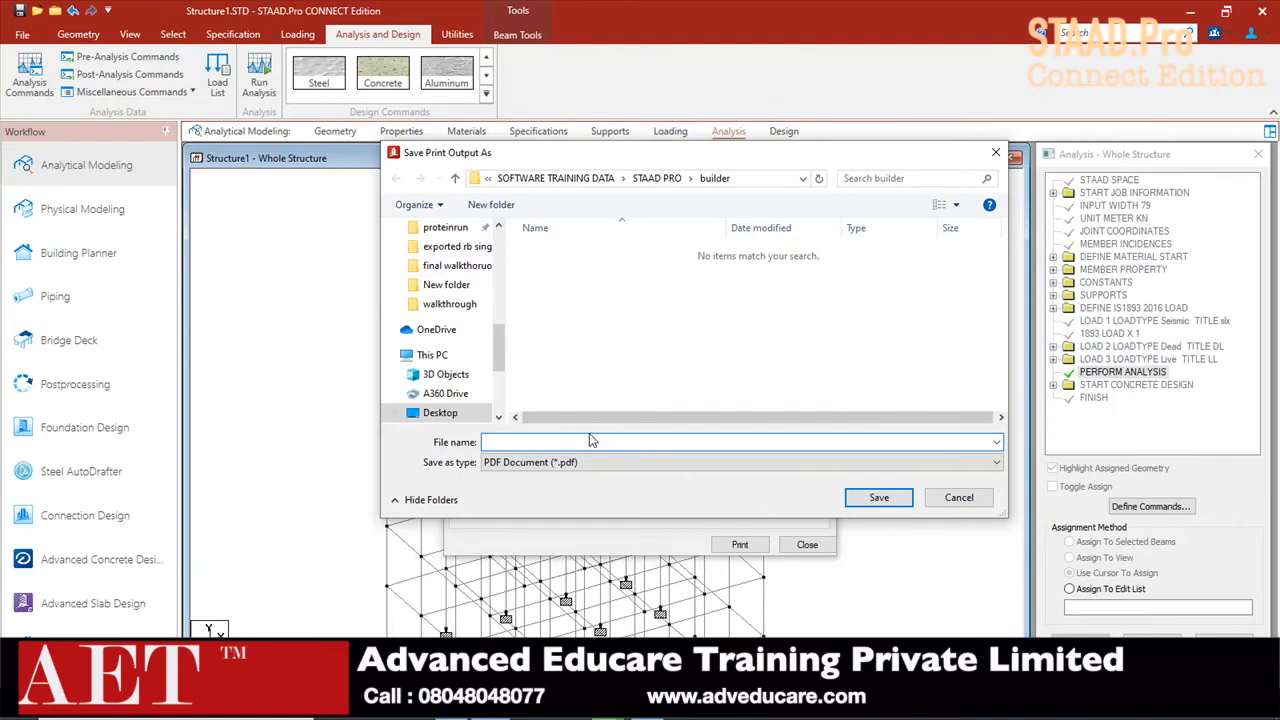
text(CROSS SECTION)
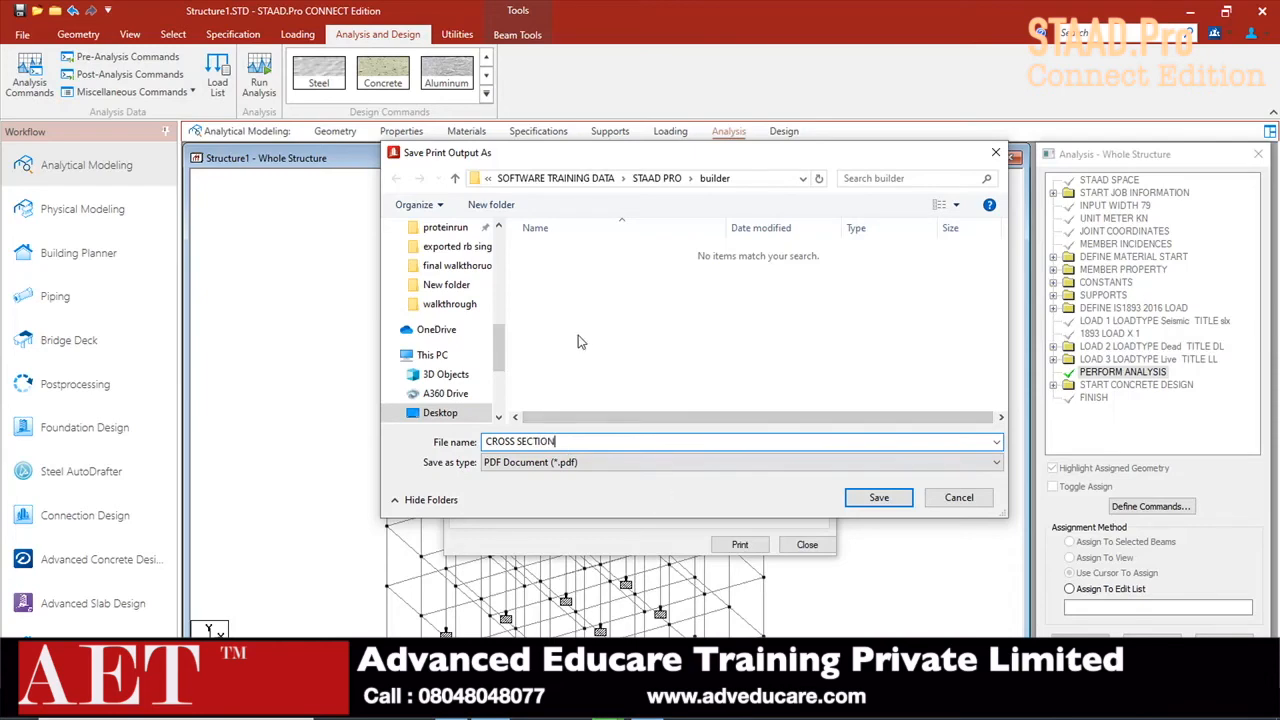
click(420, 355)
scroll(447, 316, up, 6)
click(440, 259)
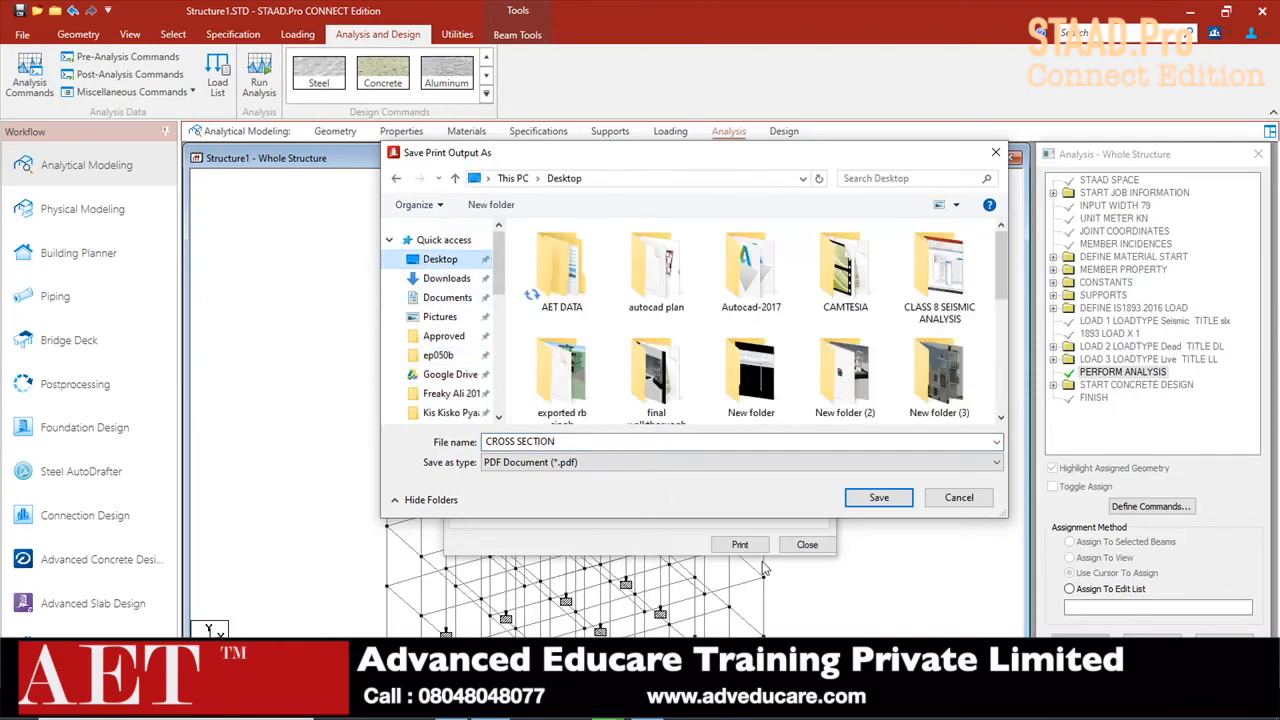
click(880, 499)
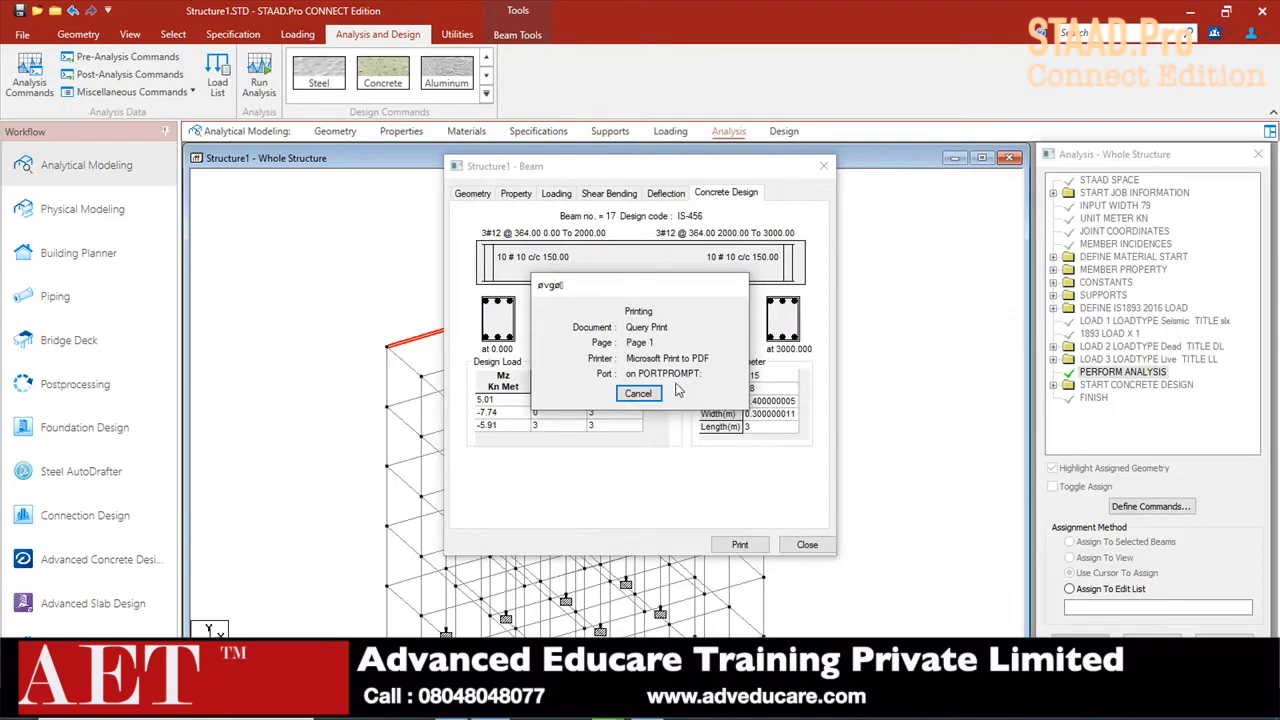
click(806, 545)
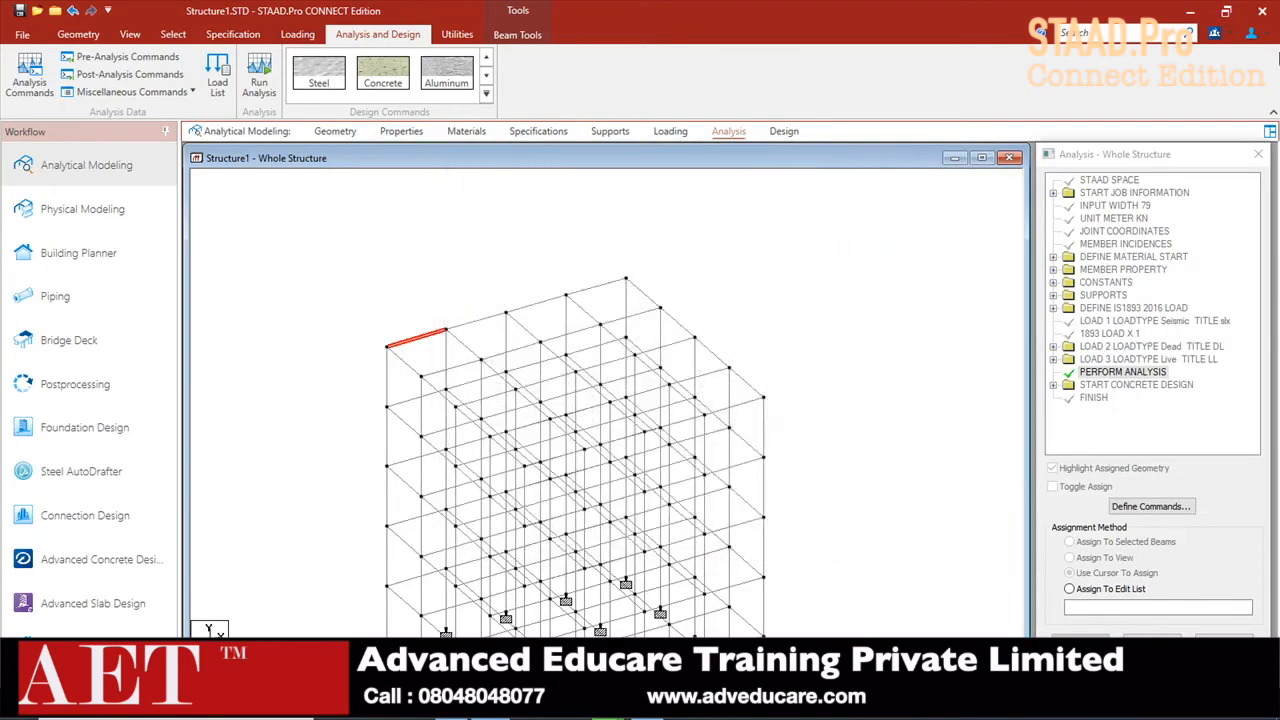
- Go to the desktop, open the CROSS SECTION PDF and examine the beam's reinforcement drawing
click(1191, 11)
click(1195, 8)
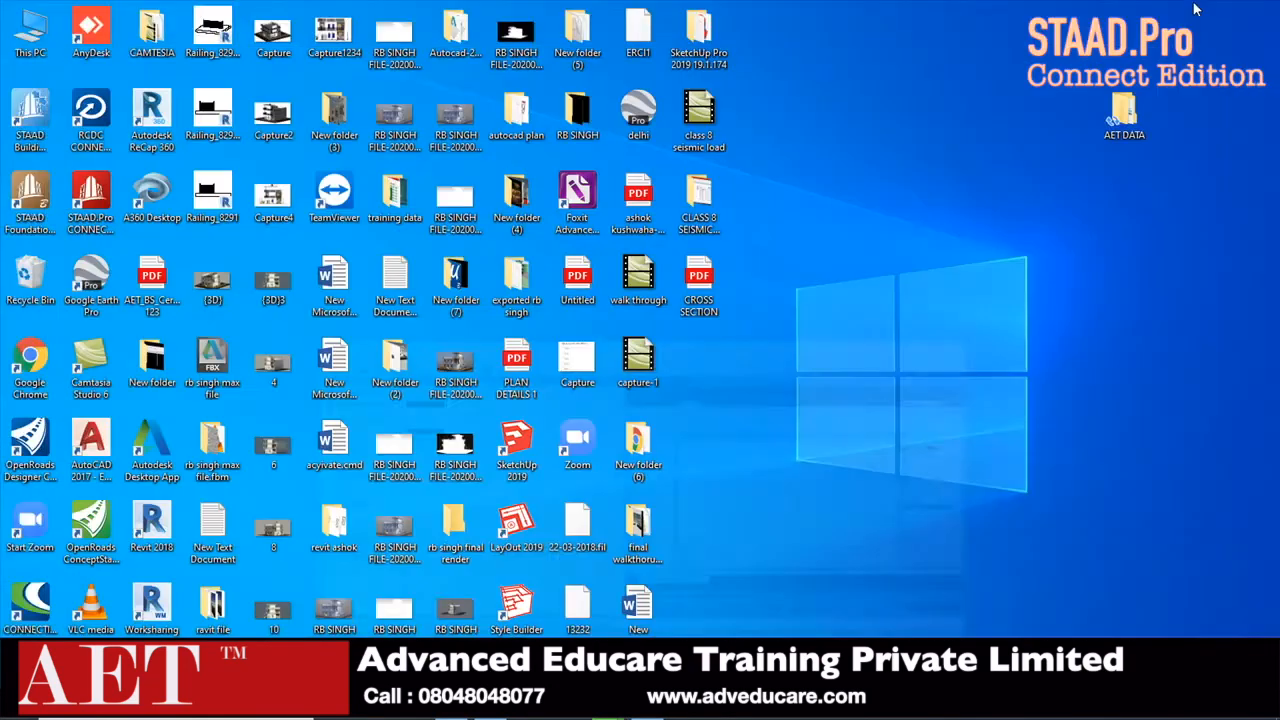
double_click(717, 270)
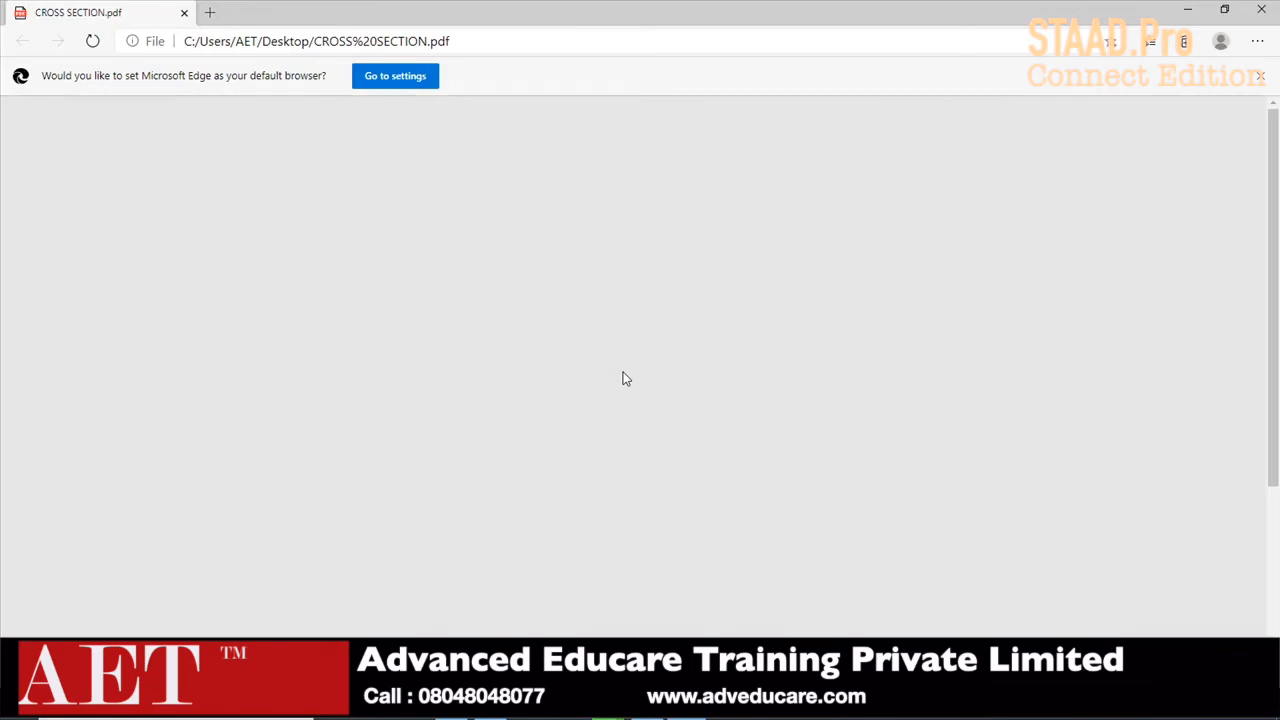
scroll(740, 423, down, 3)
scroll(686, 440, up, 2)
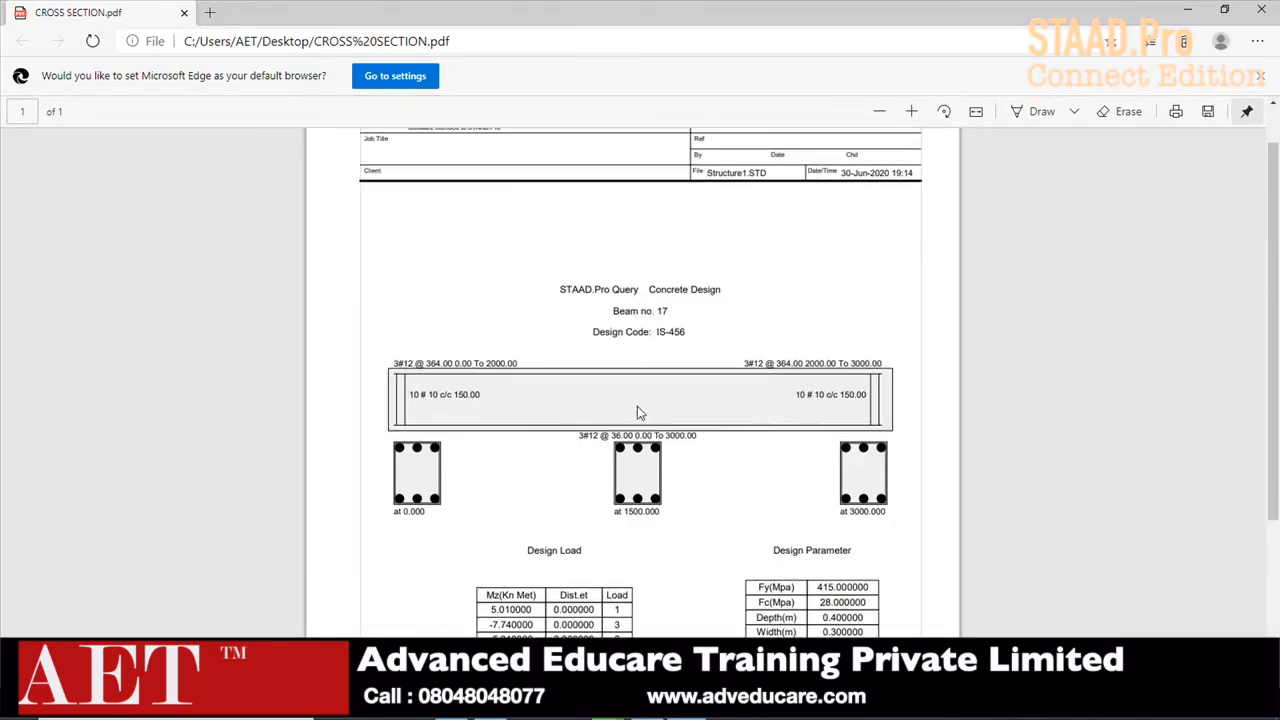
scroll(637, 406, up, 1)
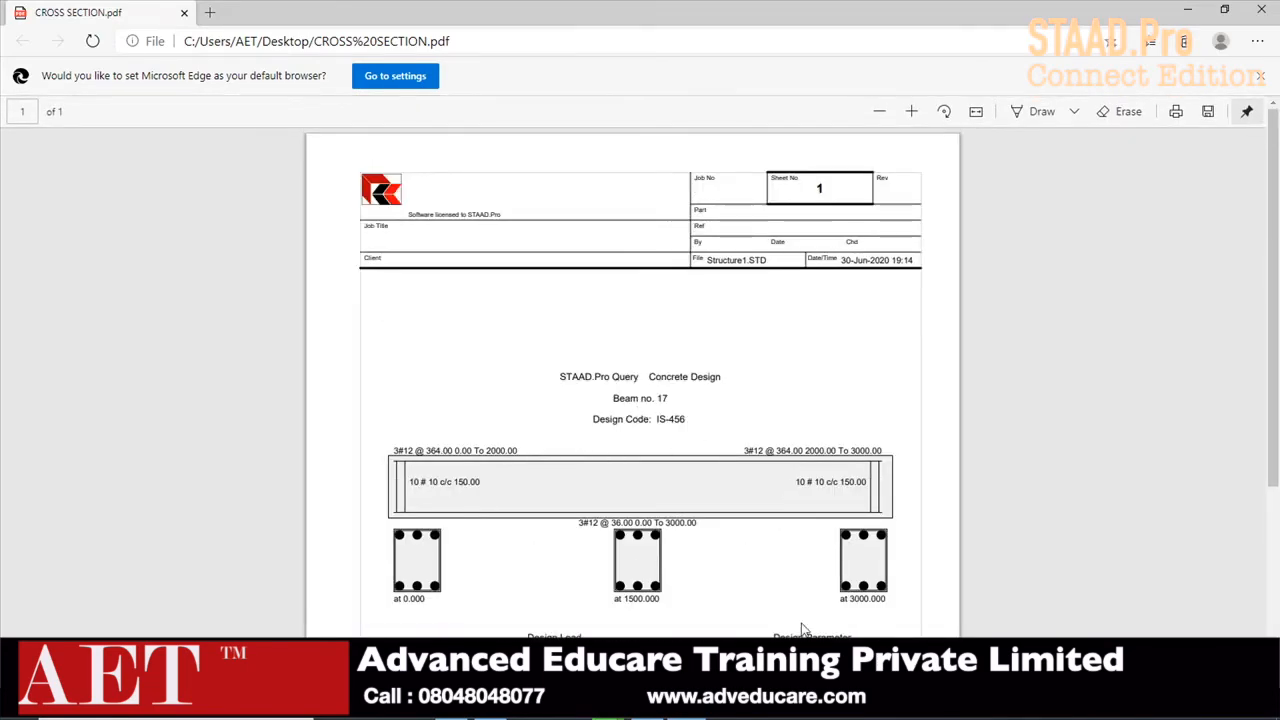
- Switch back to STAAD.Pro and examine the concrete design of the top-storey corner column below that beam
click(645, 706)
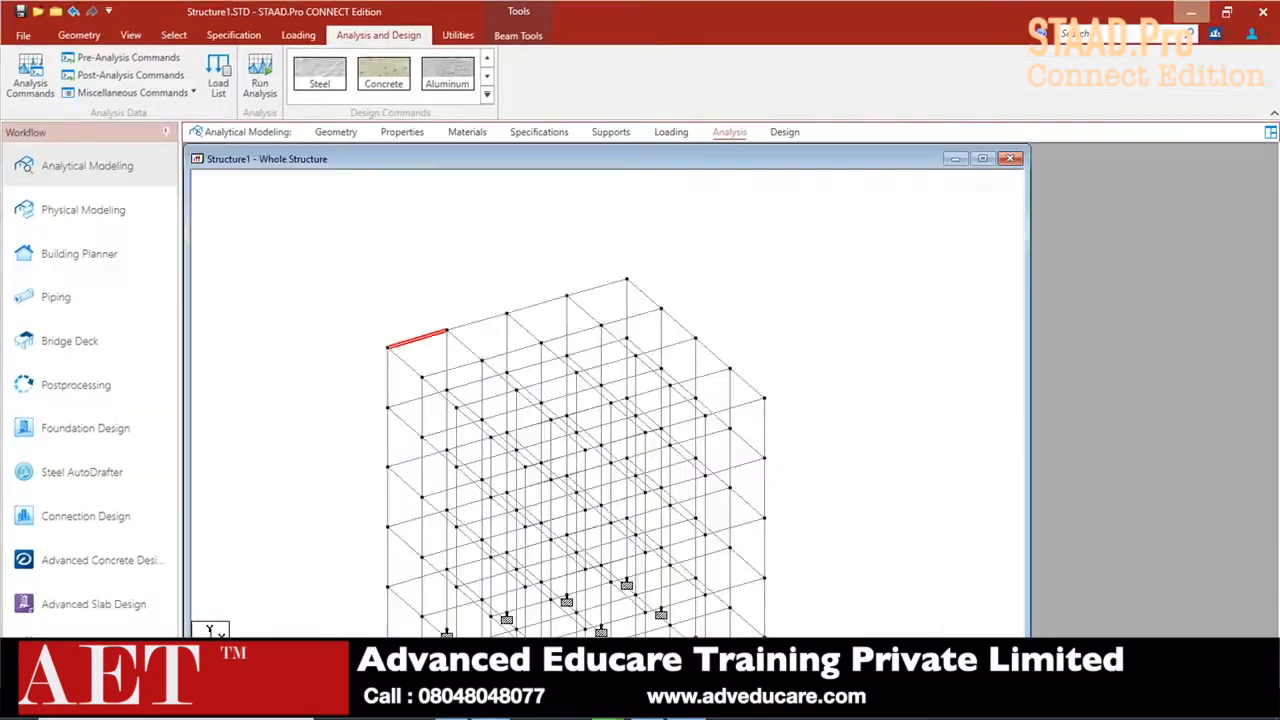
double_click(387, 388)
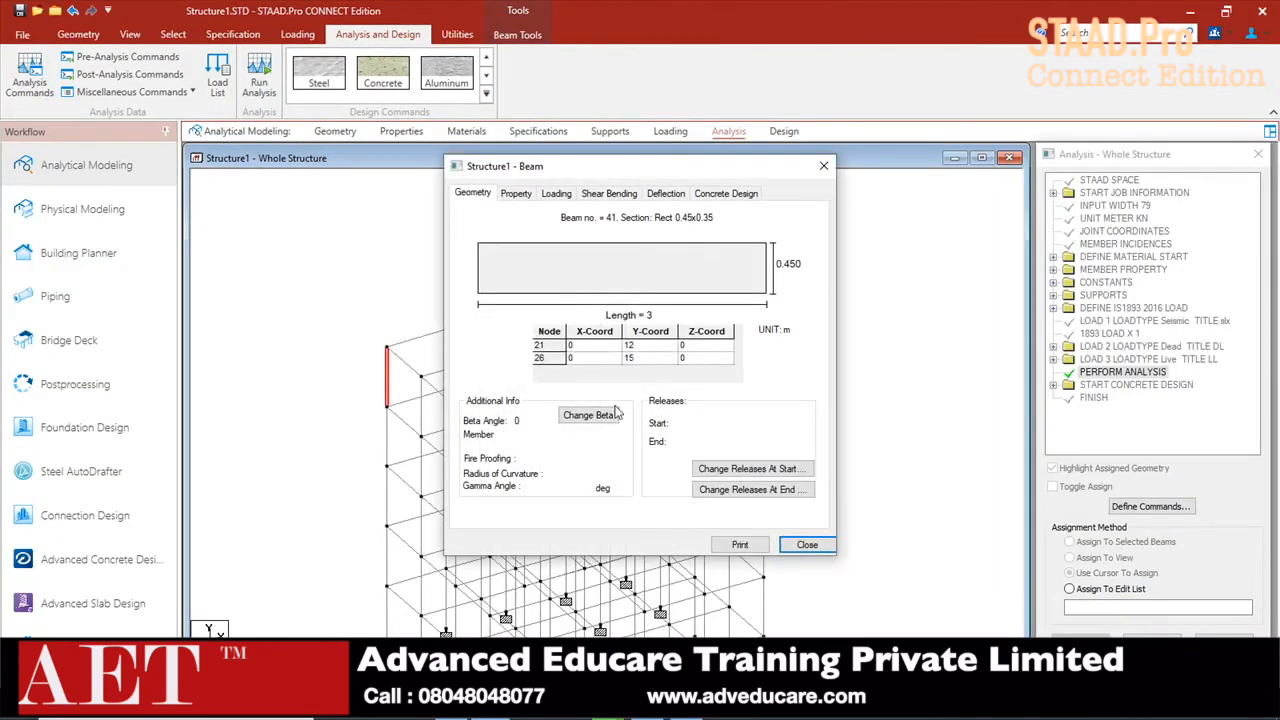
click(736, 194)
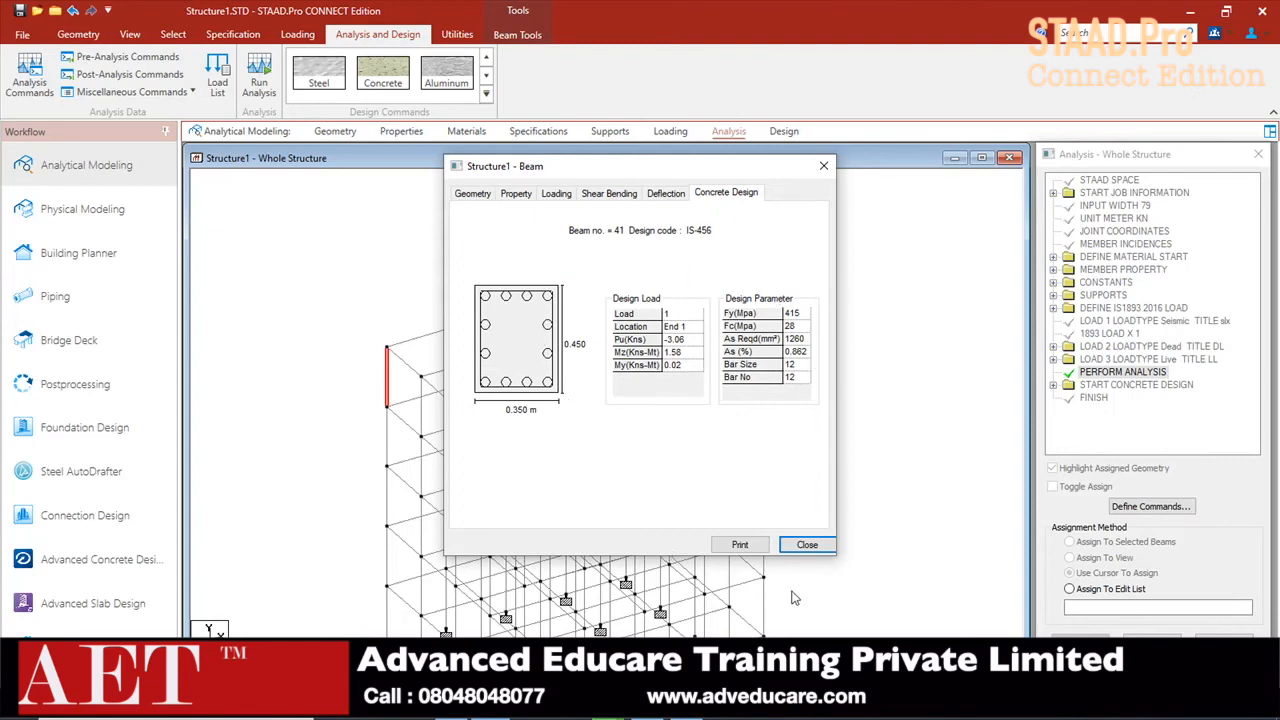
click(806, 544)
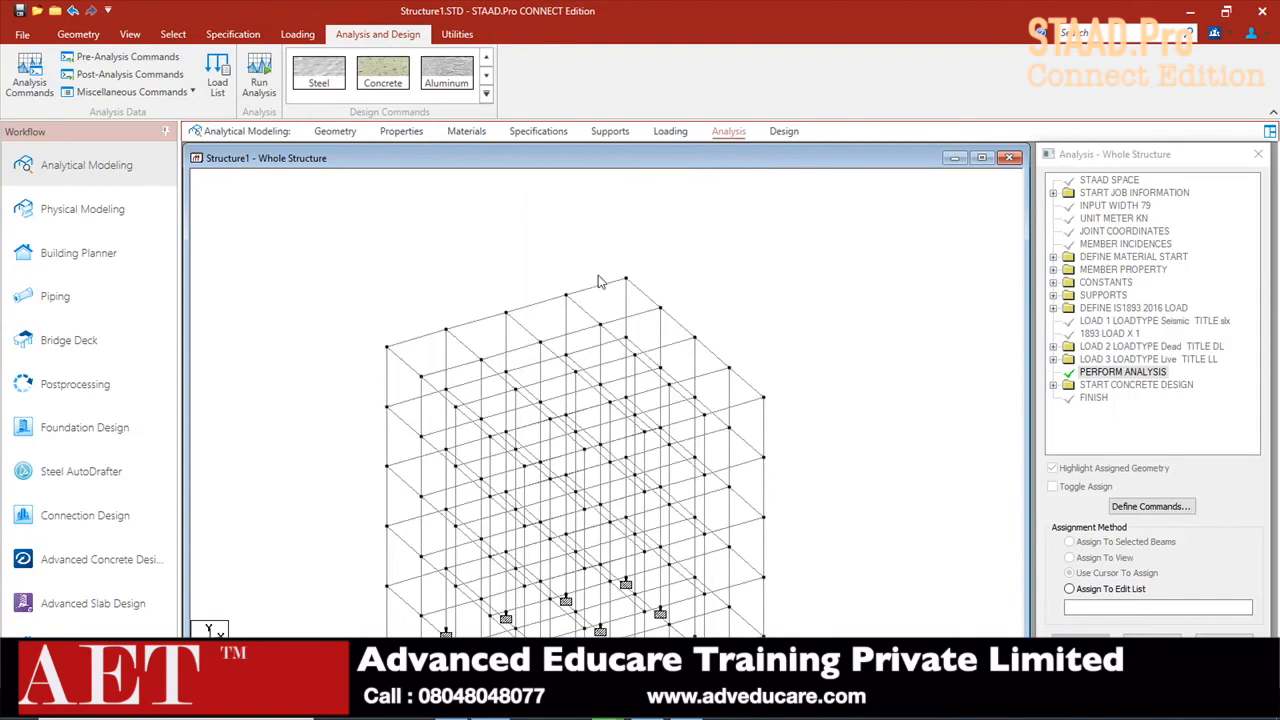
scroll(479, 289, down, 2)
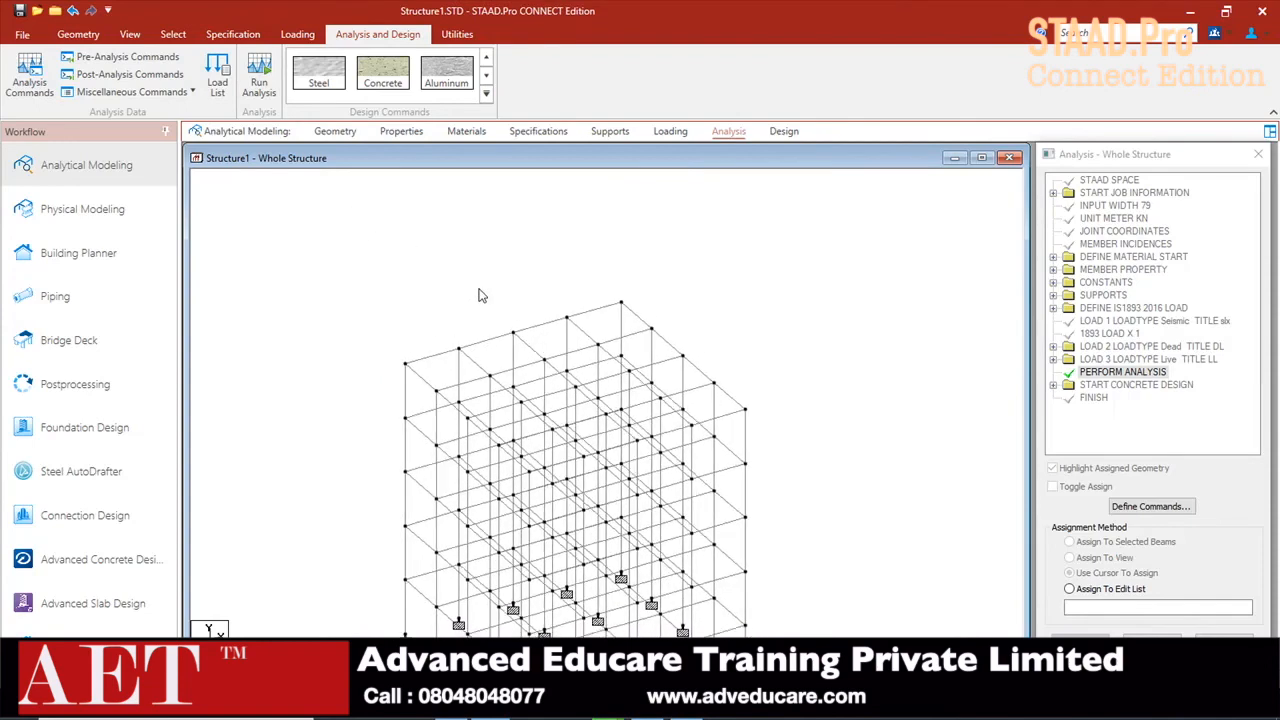
middle_drag(842, 503, 800, 407)
scroll(624, 343, up, 3)
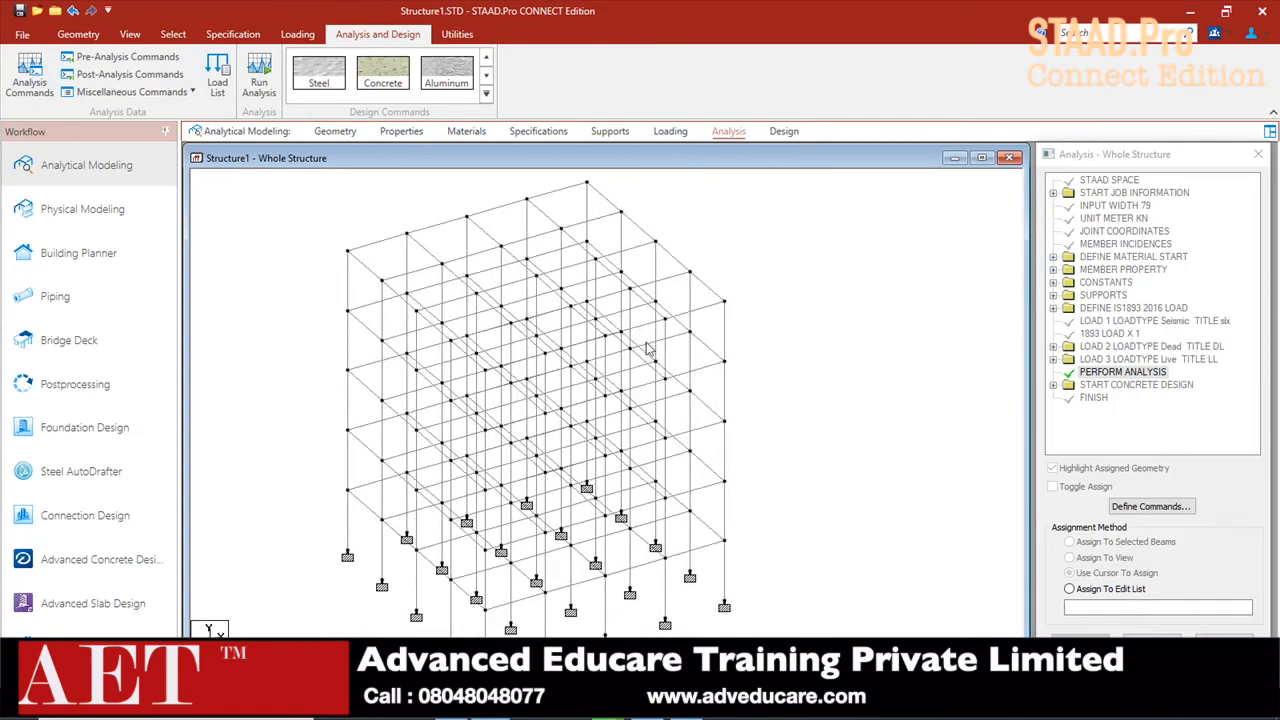
scroll(690, 378, up, 1)
scroll(727, 421, down, 1)
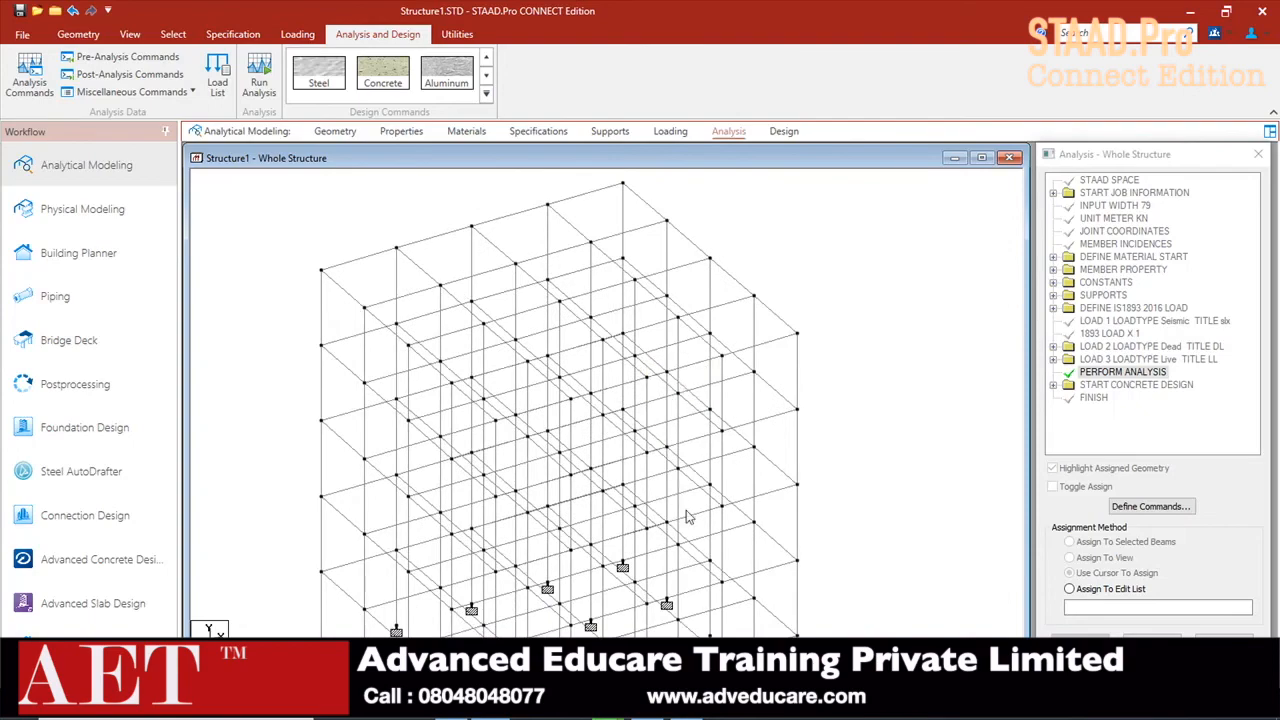